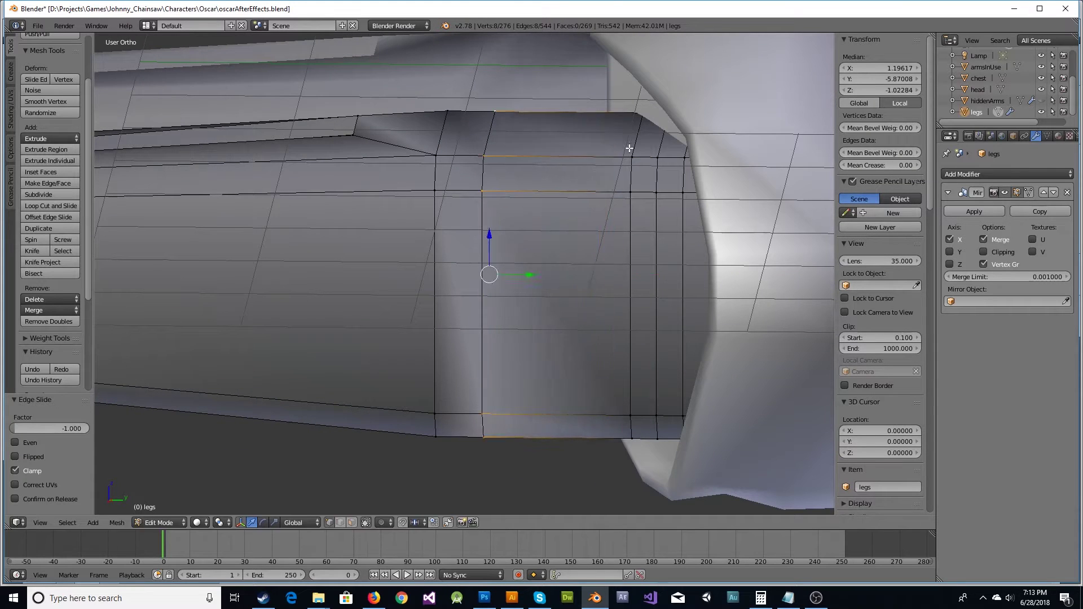
Step: Undo the unwanted edge slide and inspect the leg mesh in wireframe and solid shading
alt+click(665, 140)
key(Escape)
key(ctrl+z)
key(ctrl+z)
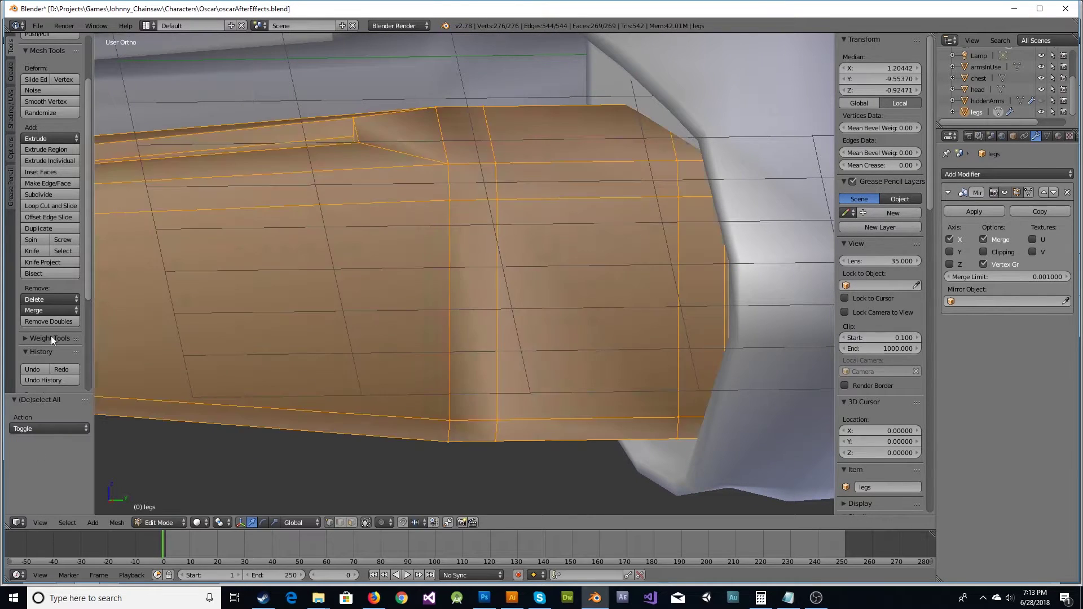
key(z)
key(z)
scroll(529, 265, down, 3)
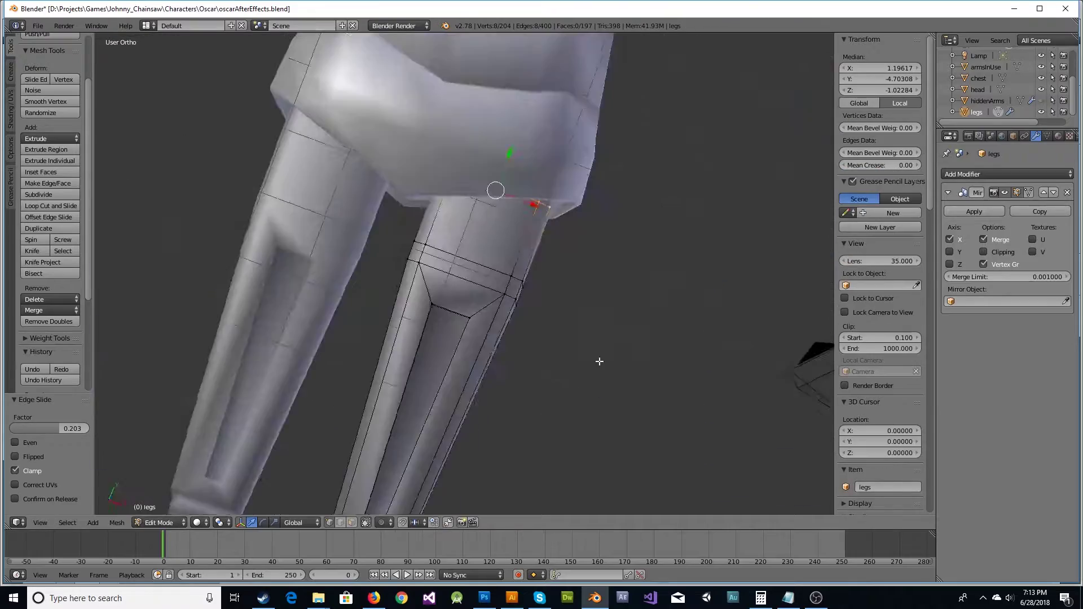
key(z)
scroll(667, 220, up, 4)
key(ctrl+l)
key(a)
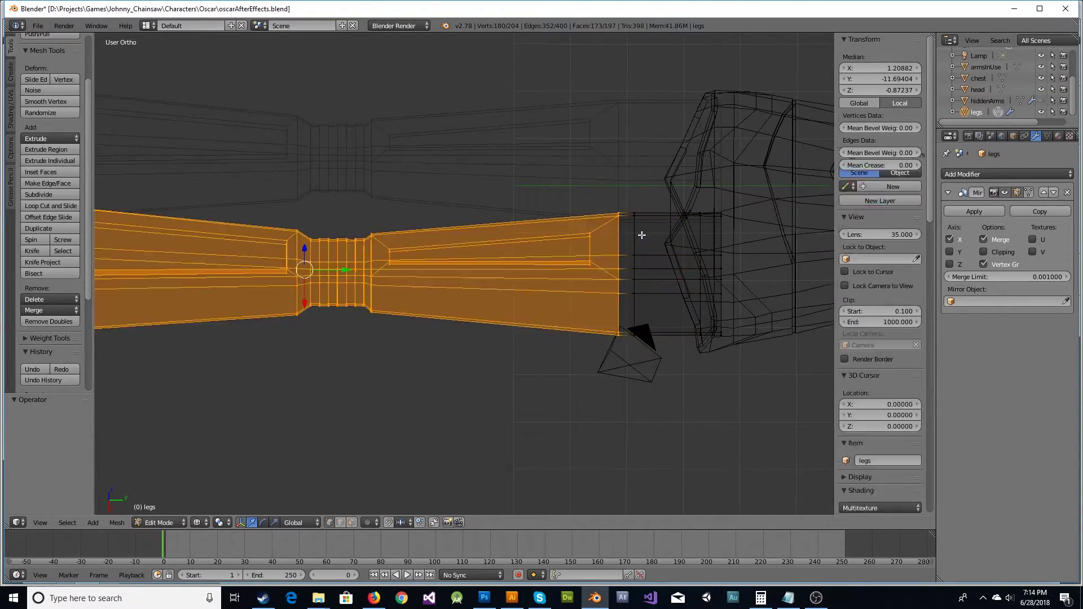
key(z)
scroll(714, 235, down, 3)
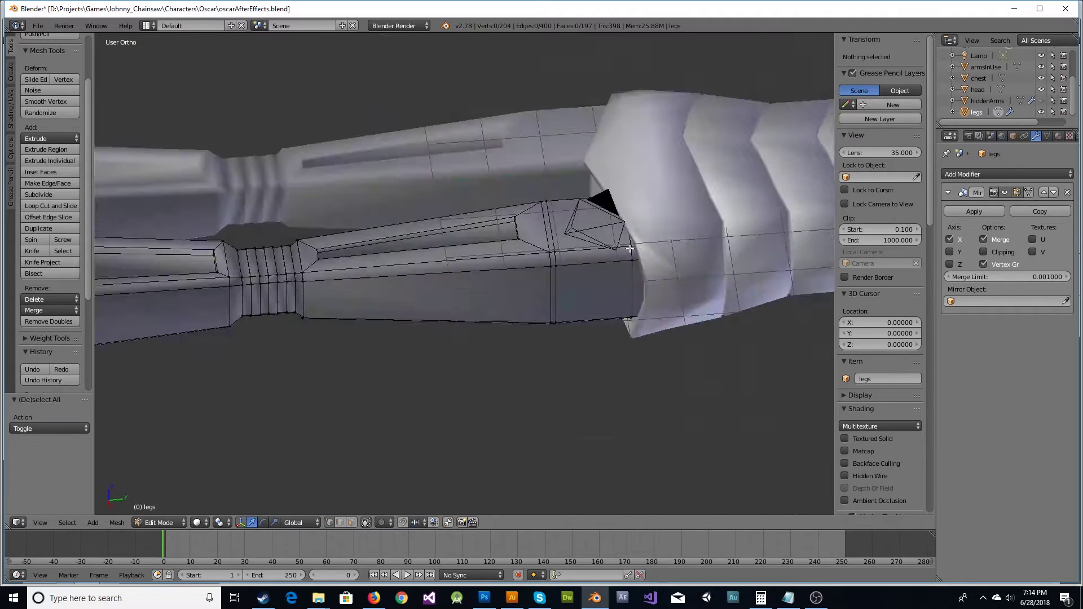
Step: Add a 6-cut loop around the leg, extrude alternate rings at scale 0.98, return to Object Mode
key(ctrl+r)
click(619, 208)
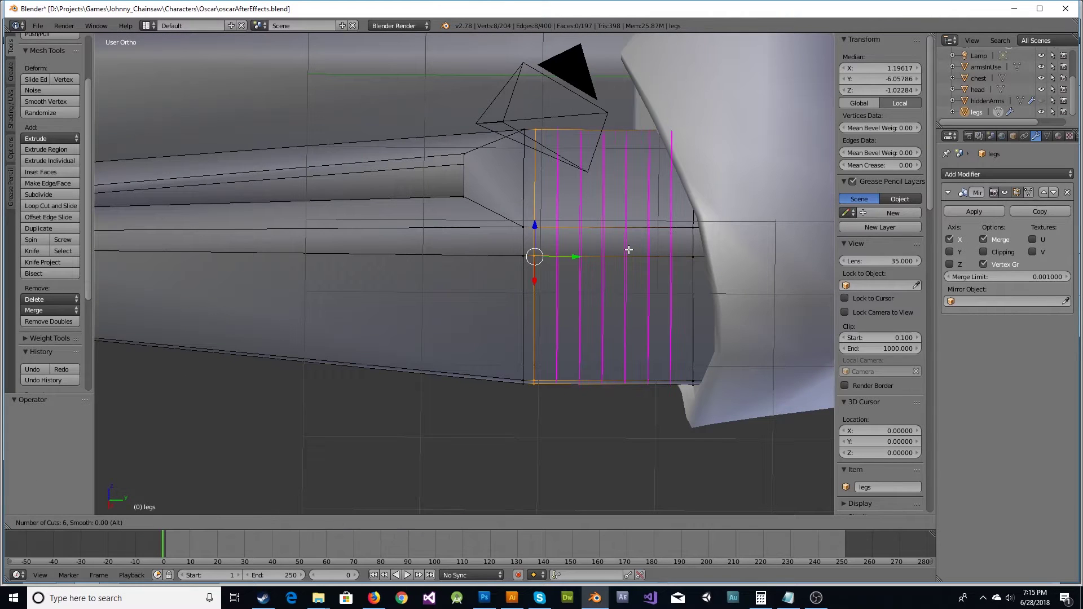
click(626, 247)
key(a)
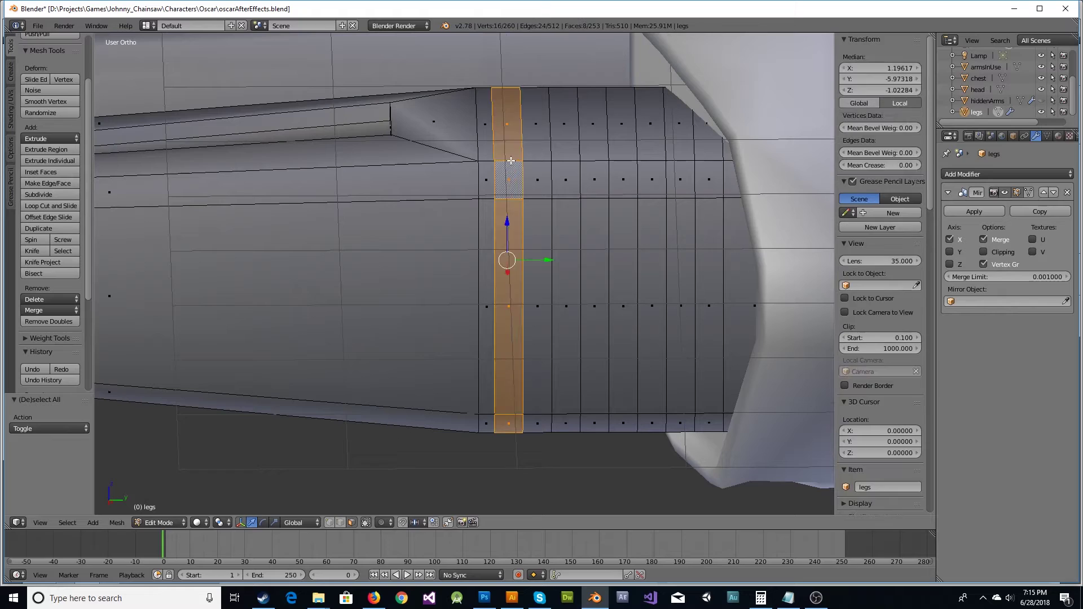
text(s.98)
key(Return)
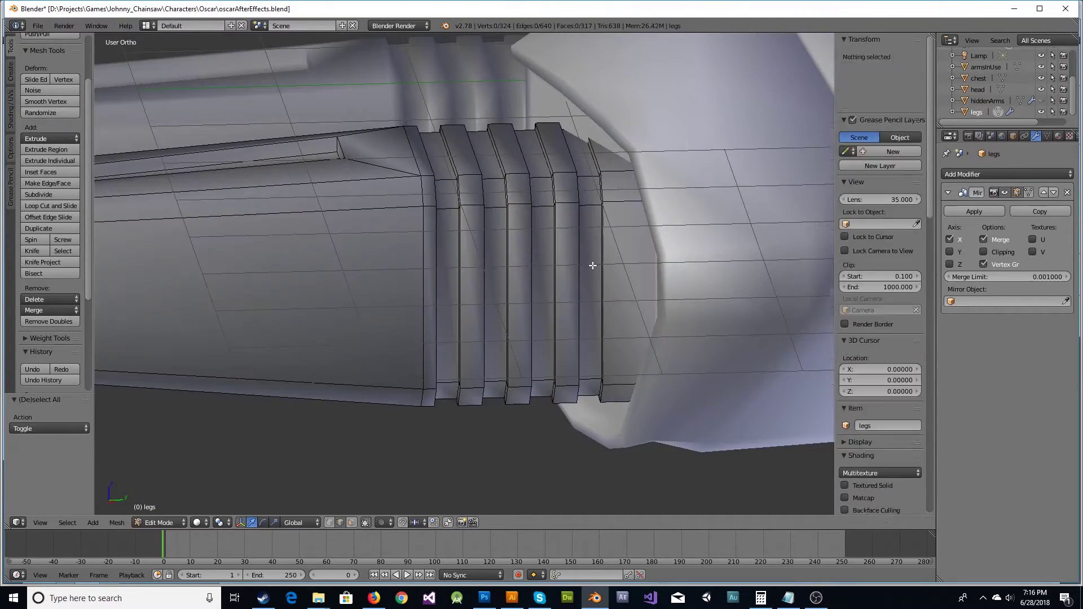
scroll(592, 265, down, 10)
key(Tab)
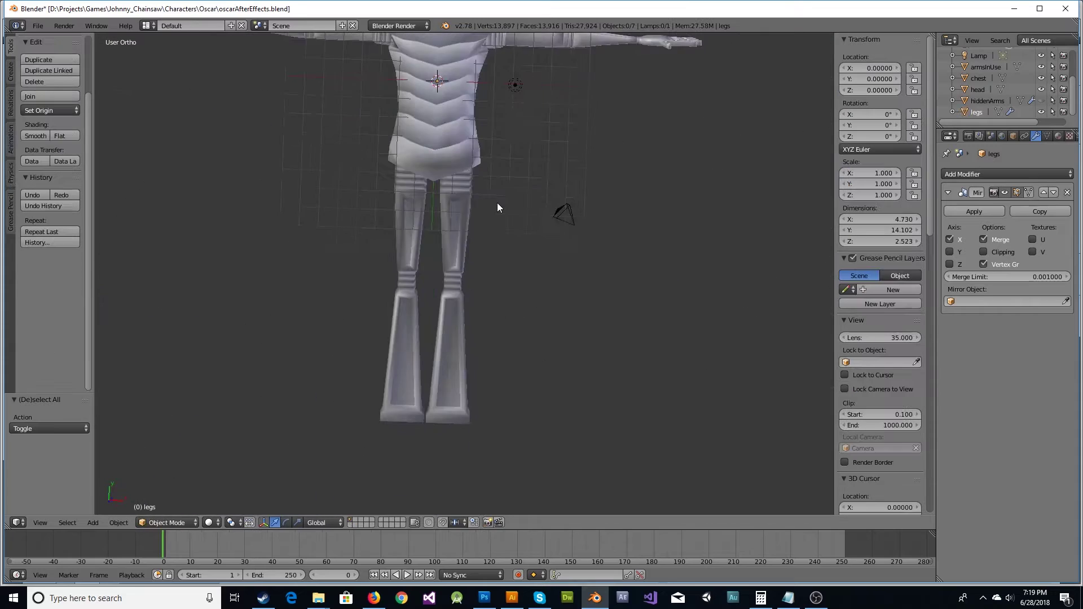
Step: Select the face loop at the leg's end and return to solid shading
alt+right_click(654, 173)
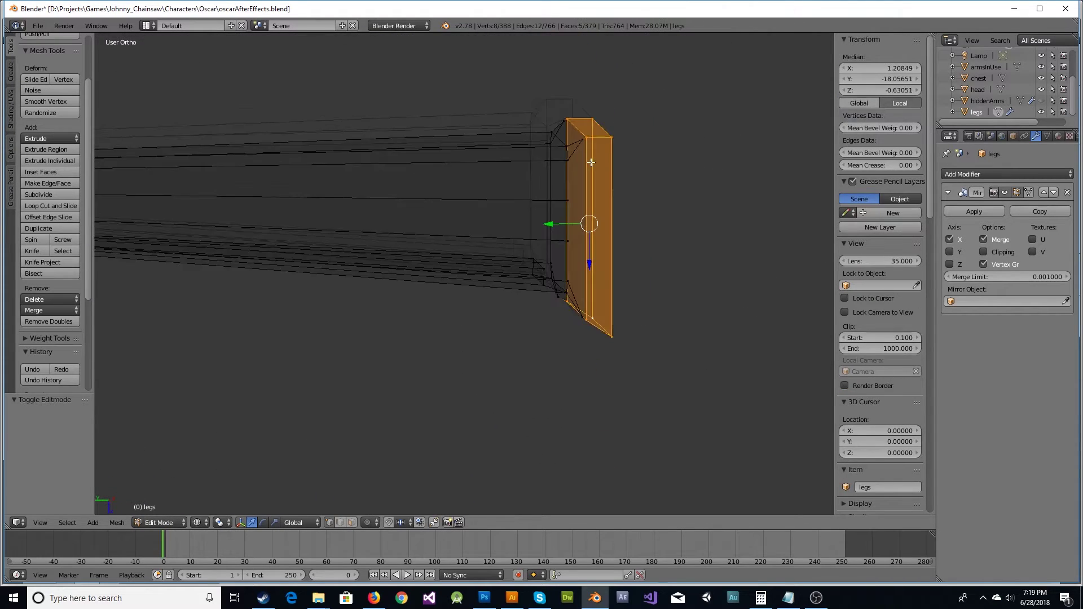
key(z)
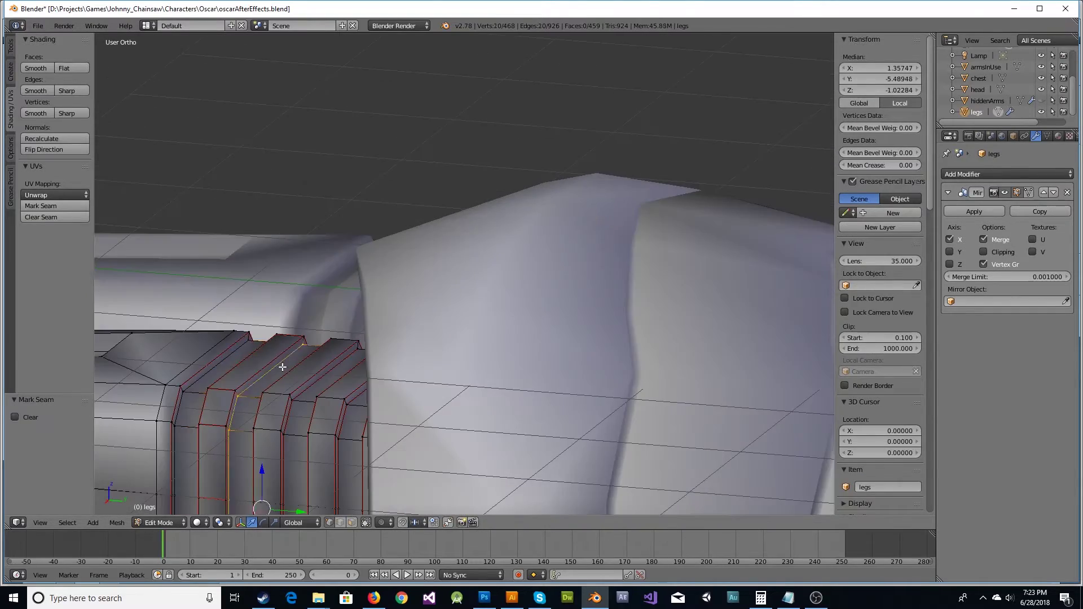
Step: Mark a seam on an edge along the side of the leg
key(a)
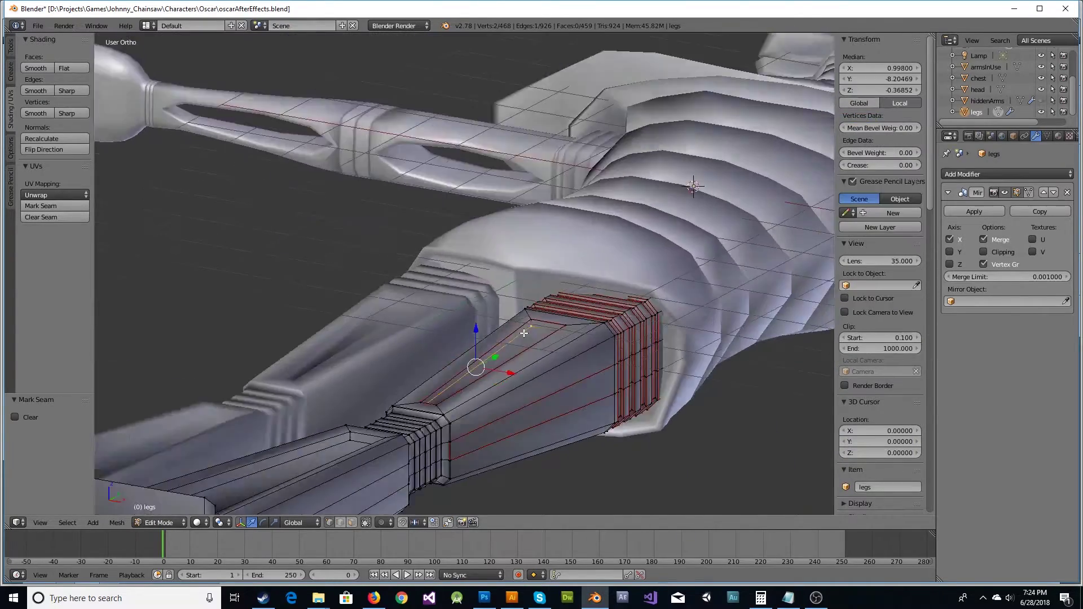
key(a)
mouse_move(614, 397)
mouse_down()
mouse_move(529, 377)
mouse_move(395, 226)
mouse_move(554, 339)
mouse_up()
right_click(416, 199)
click(40, 205)
Step: Select the vertical ring edge loops and remove the redundant edge loop
alt+right_click(528, 314)
alt+shift+right_click(762, 307)
drag(740, 331, 643, 271)
alt+right_click(293, 244)
drag(293, 244, 404, 336)
mouse_move(537, 286)
mouse_down()
mouse_move(491, 310)
mouse_move(587, 314)
mouse_move(532, 333)
mouse_move(709, 352)
mouse_move(677, 351)
mouse_up()
Step: Edge-slide the ring loops with G G to even out their spacing
alt+right_click(269, 307)
key(g)
click(404, 330)
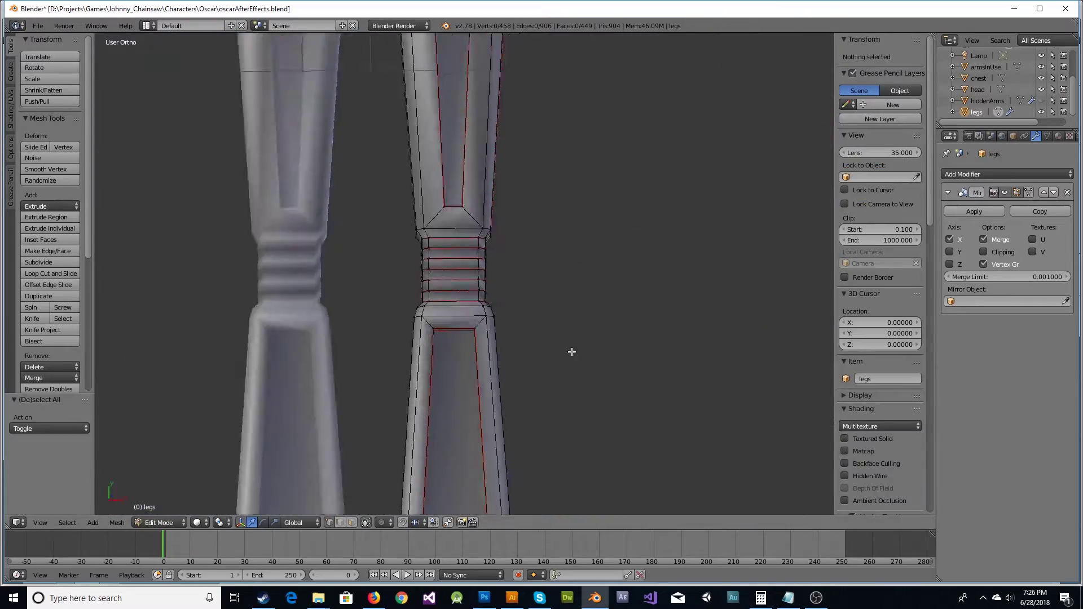
key(a)
alt+right_click(668, 287)
key(g)
key(g)
click(639, 316)
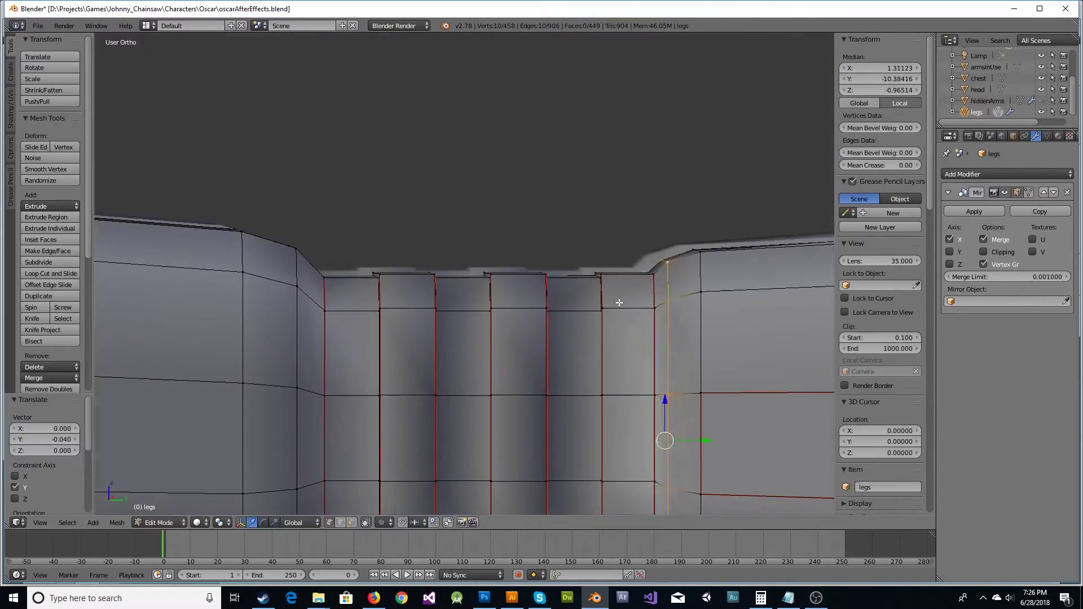
key(a)
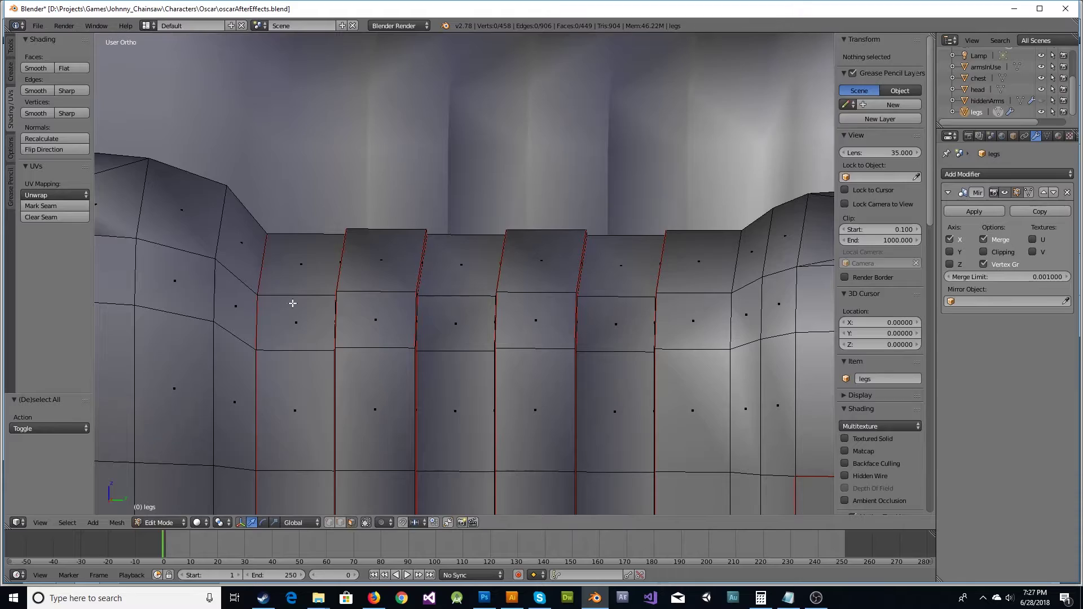
Step: Scale a vertical rib face loop to 0.98
alt+click(298, 296)
key(s)
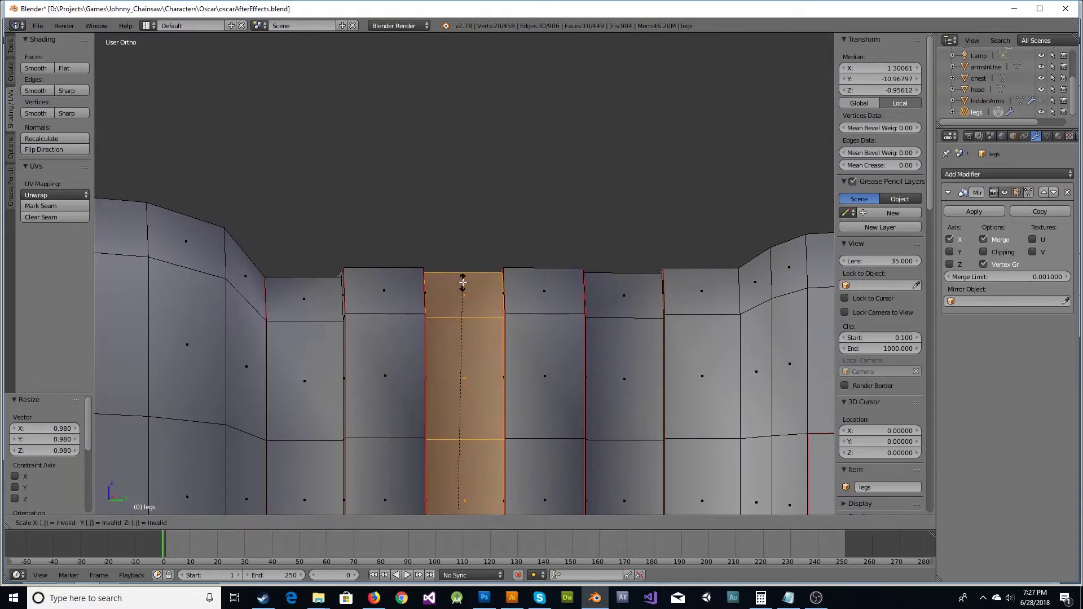
key(a)
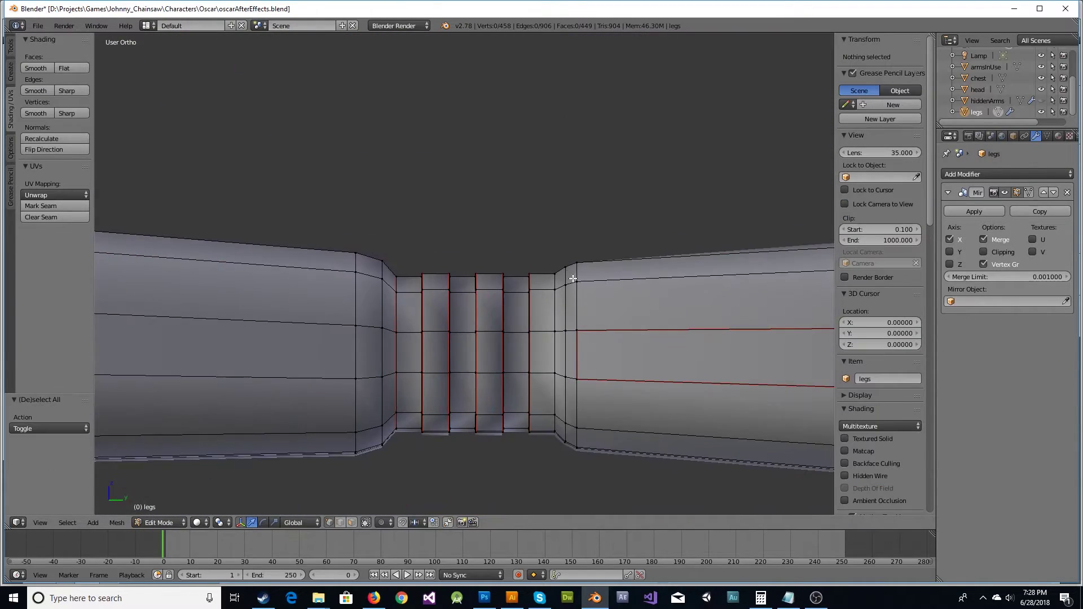
scroll(573, 279, up, 2)
Step: Orbit around the legs, stepping out of and back into Edit Mode
mouse_move(563, 297)
mouse_down()
mouse_move(380, 332)
mouse_move(289, 313)
mouse_up()
scroll(283, 312, down, 4)
drag(363, 343, 387, 387)
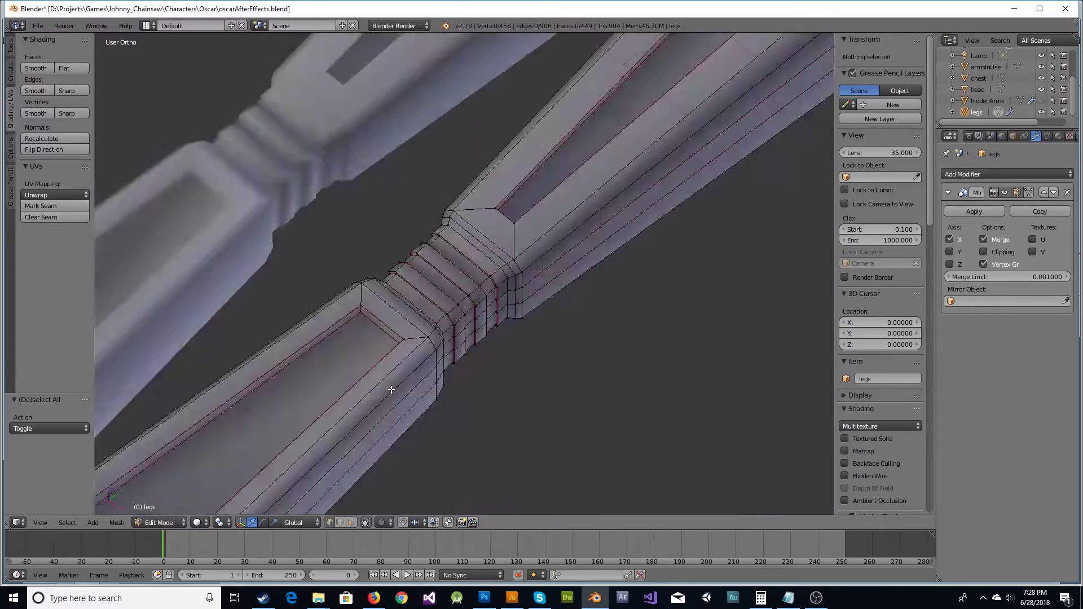
key(Tab)
drag(477, 418, 472, 329)
scroll(472, 329, up, 4)
key(Tab)
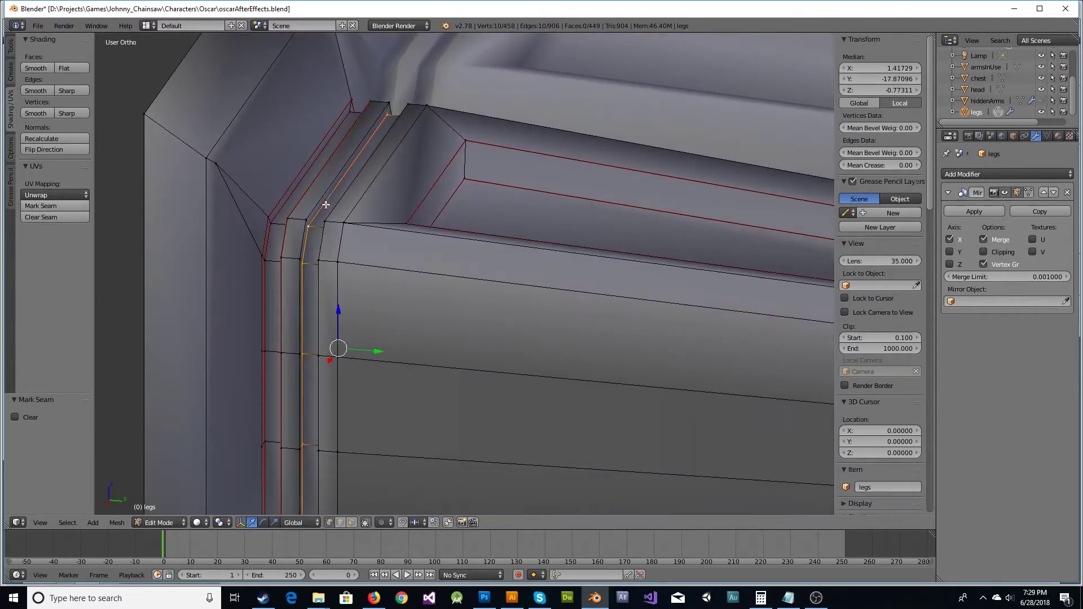
Step: Select the panel-corner edge loops and merge overlapping duplicate vertices on the legs mesh
alt+right_click(413, 220)
drag(413, 219, 420, 263)
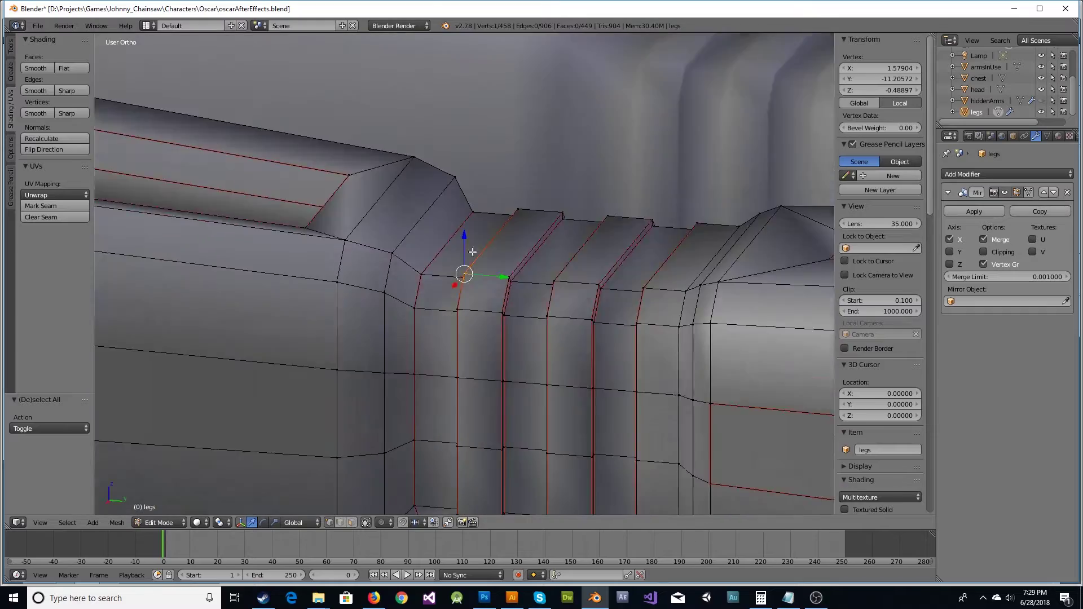
key(a)
alt+right_click(421, 263)
key(a)
key(a)
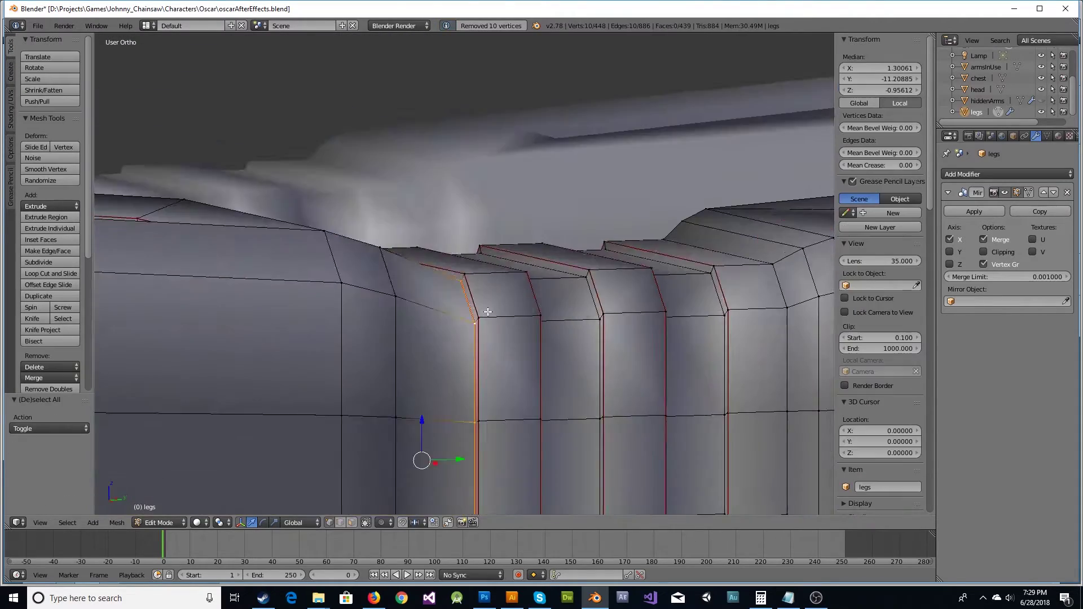
key(a)
key(Tab)
key(Tab)
scroll(472, 313, up, 5)
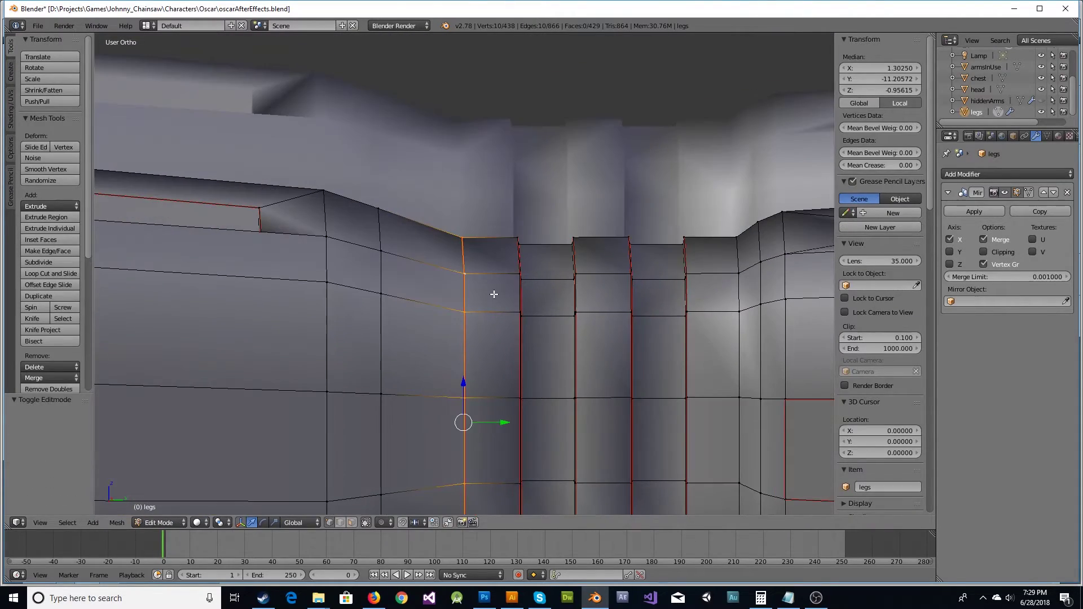
click(797, 305)
Step: Clear the seam from the selected loop and deselect all edges
scroll(508, 213, down, 5)
mouse_move(508, 213)
mouse_down()
mouse_move(569, 346)
mouse_move(416, 301)
mouse_move(485, 303)
mouse_up()
scroll(557, 338, down, 3)
scroll(485, 304, up, 5)
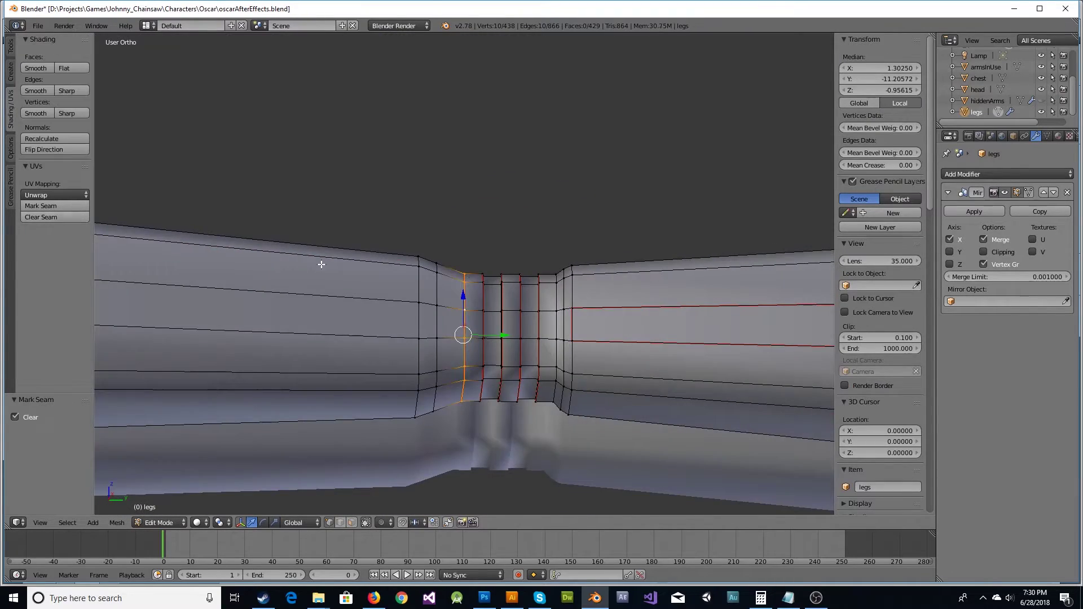
click(59, 218)
scroll(473, 337, down, 3)
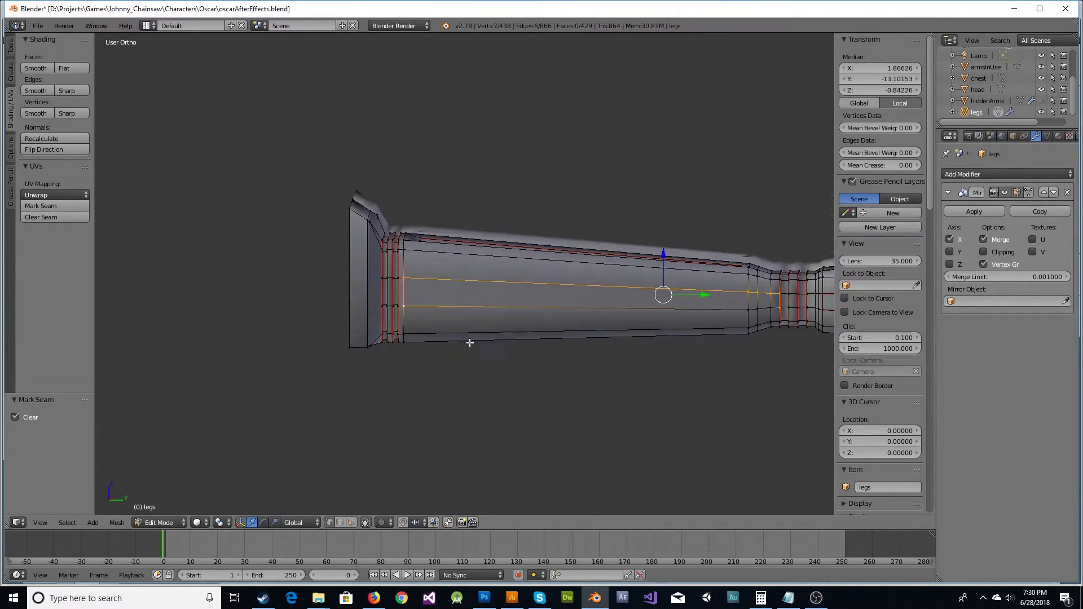
scroll(473, 338, up, 3)
scroll(302, 363, down, 3)
scroll(411, 382, up, 2)
key(a)
Step: Select two vertices at the panel corner and turn the leg to lie horizontally
mouse_move(479, 375)
mouse_down()
mouse_move(589, 233)
mouse_move(668, 362)
mouse_up()
right_click(637, 374)
scroll(610, 362, down, 1)
shift+right_click(604, 381)
scroll(506, 345, down, 3)
drag(445, 373, 481, 288)
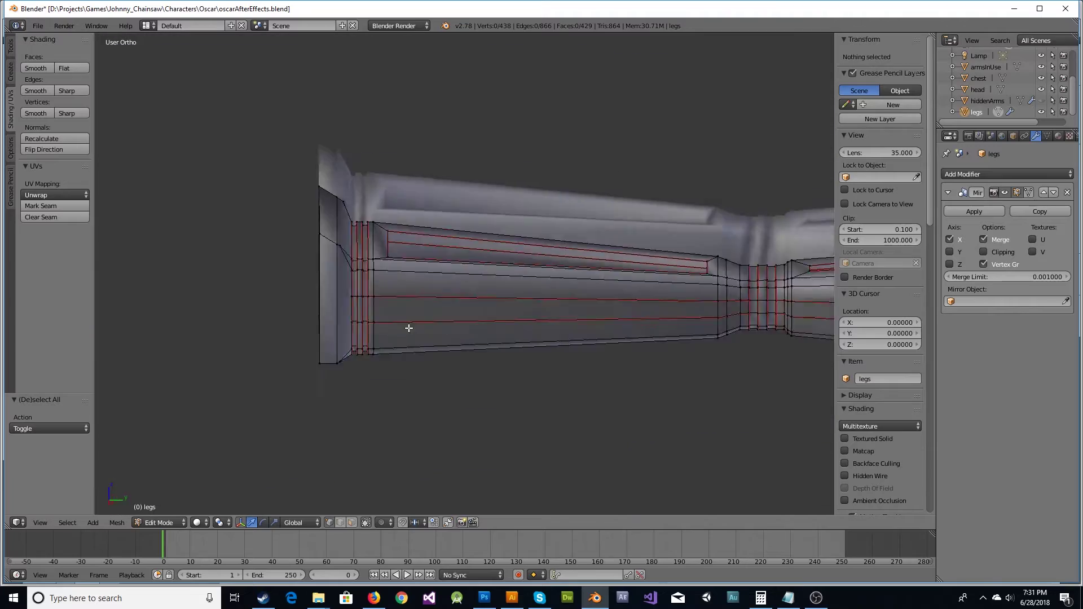
scroll(472, 300, down, 3)
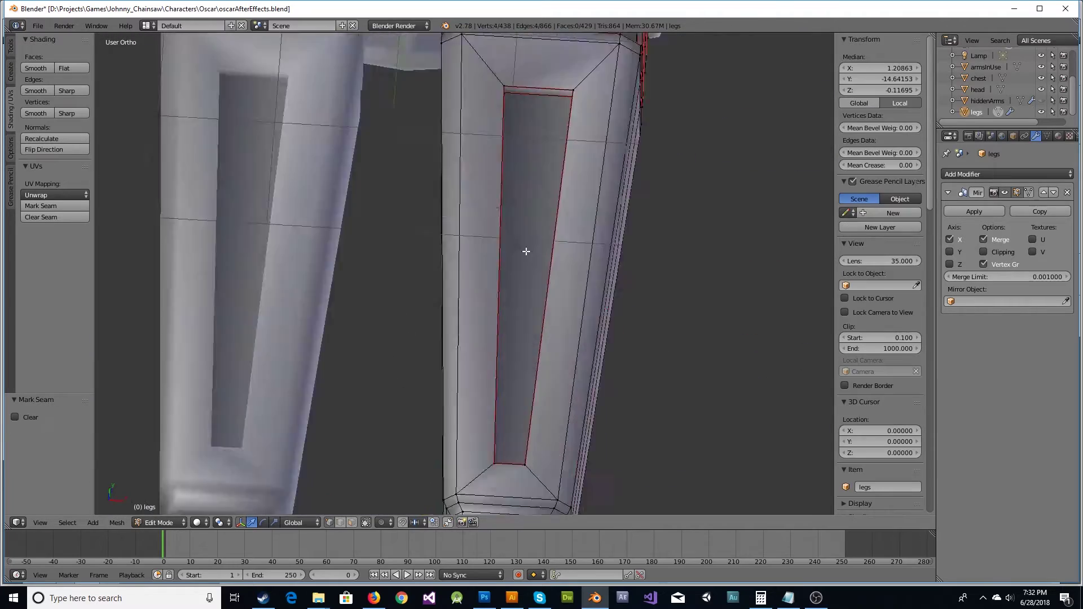
mouse_move(406, 213)
mouse_down()
mouse_move(462, 258)
mouse_move(408, 286)
mouse_move(705, 349)
mouse_move(742, 167)
mouse_up()
Step: Mark the edge loop near the feet as a UV seam, then deselect all
key(Tab)
scroll(458, 292, down, 3)
key(Tab)
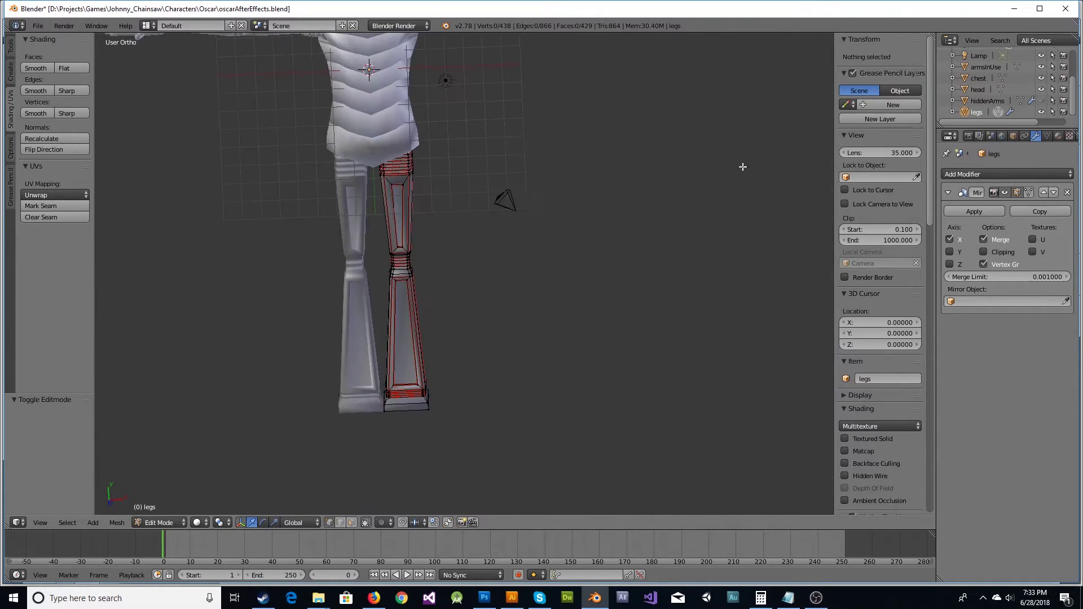
scroll(612, 363, up, 5)
alt+right_click(648, 307)
click(41, 206)
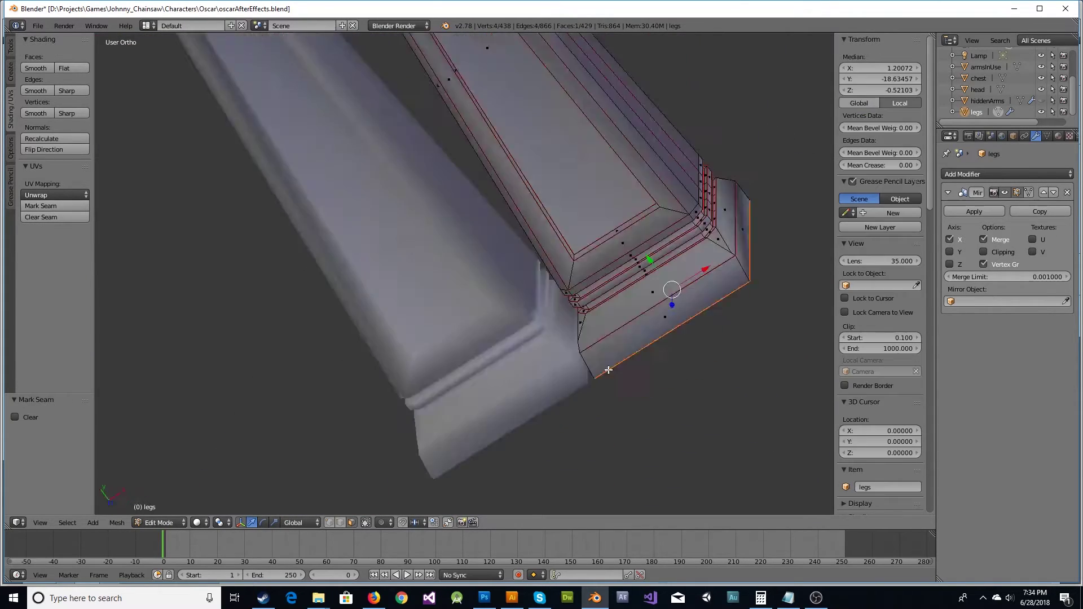
drag(676, 360, 225, 111)
scroll(225, 111, down, 3)
key(a)
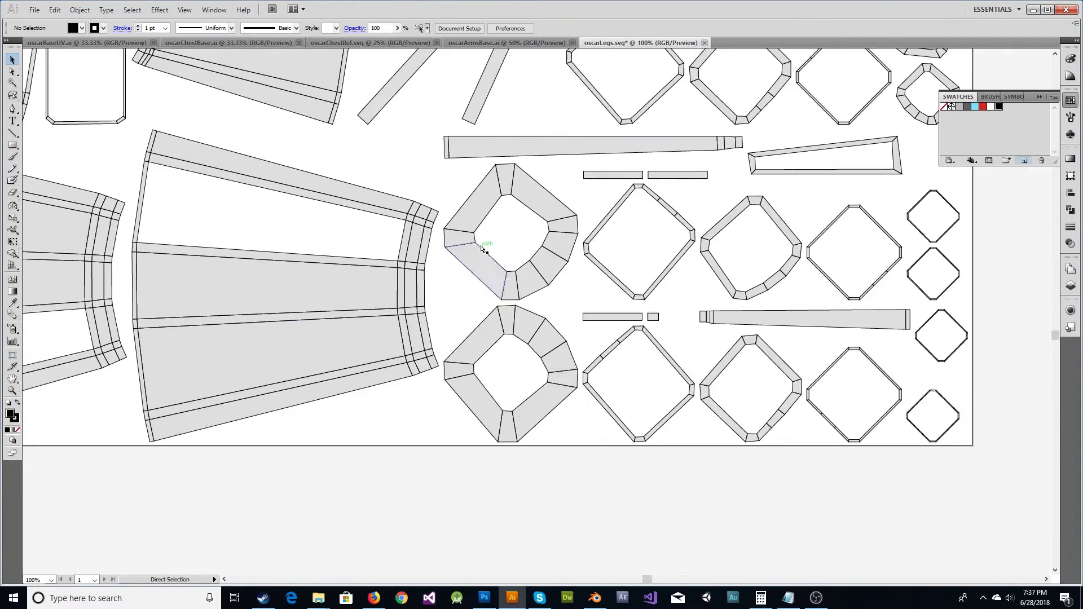
Step: Draw a large rectangle over a leg panel and fill it grey
scroll(482, 248, left, 3)
key(m)
drag(250, 124, 559, 426)
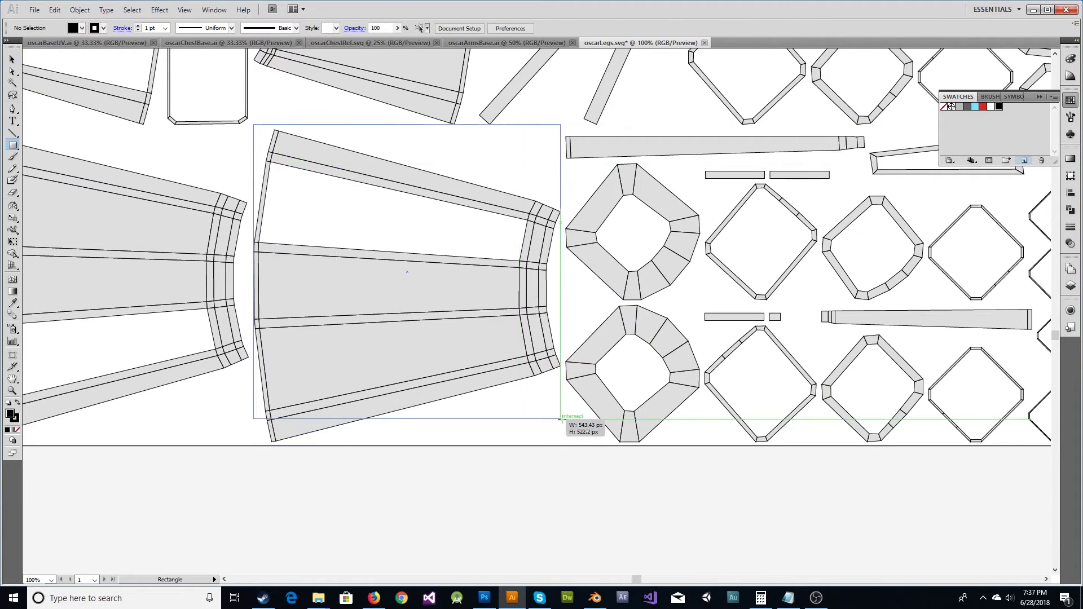
click(82, 27)
click(40, 56)
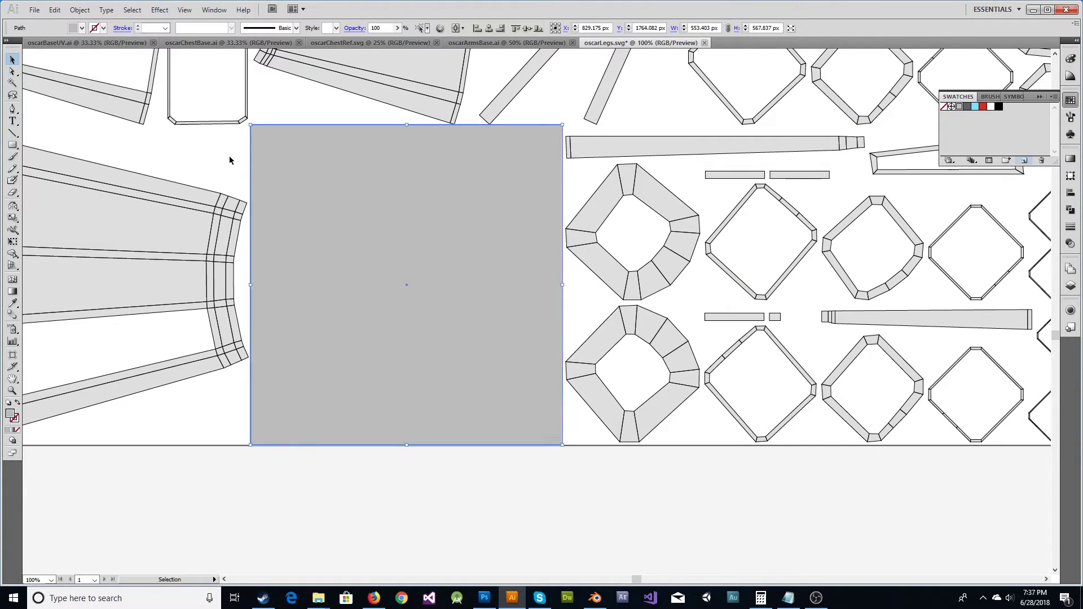
scroll(612, 251, up, 1)
scroll(612, 252, left, 3)
Step: Duplicate and reshape grey blocks over both skirt panels, and add a red bar over the long strip
drag(612, 252, 287, 236)
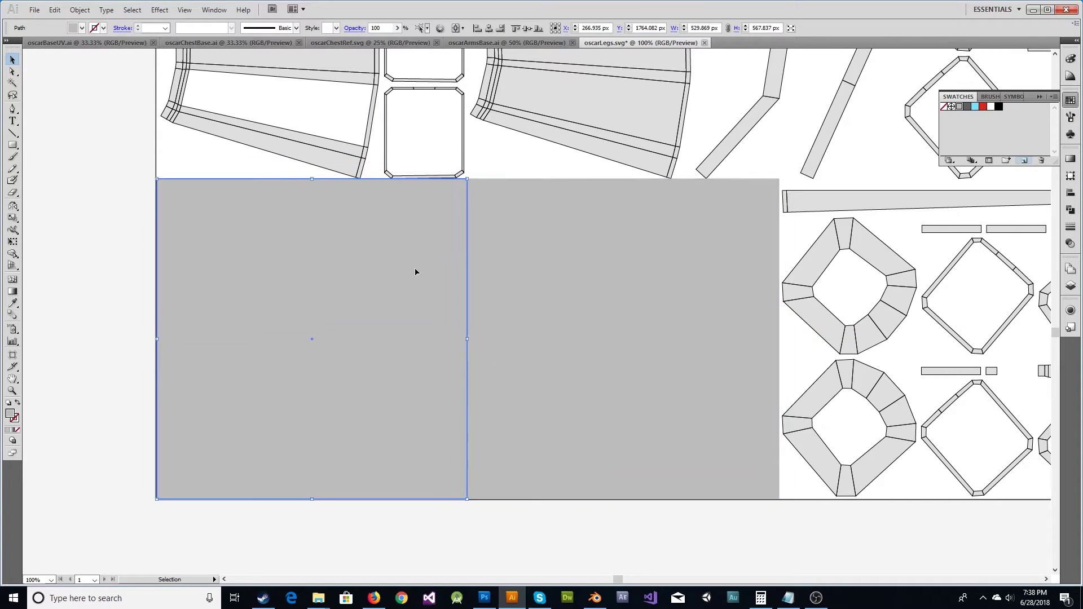
drag(467, 341, 467, 340)
scroll(364, 266, up, 3)
scroll(447, 255, up, 3)
scroll(446, 255, up, 1)
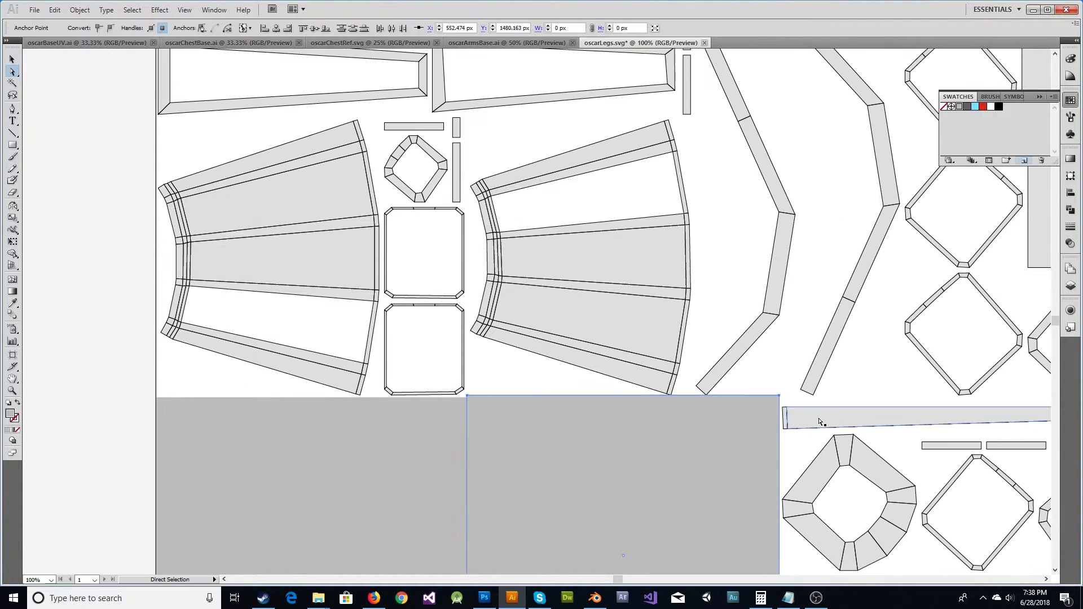
drag(302, 254, 176, 177)
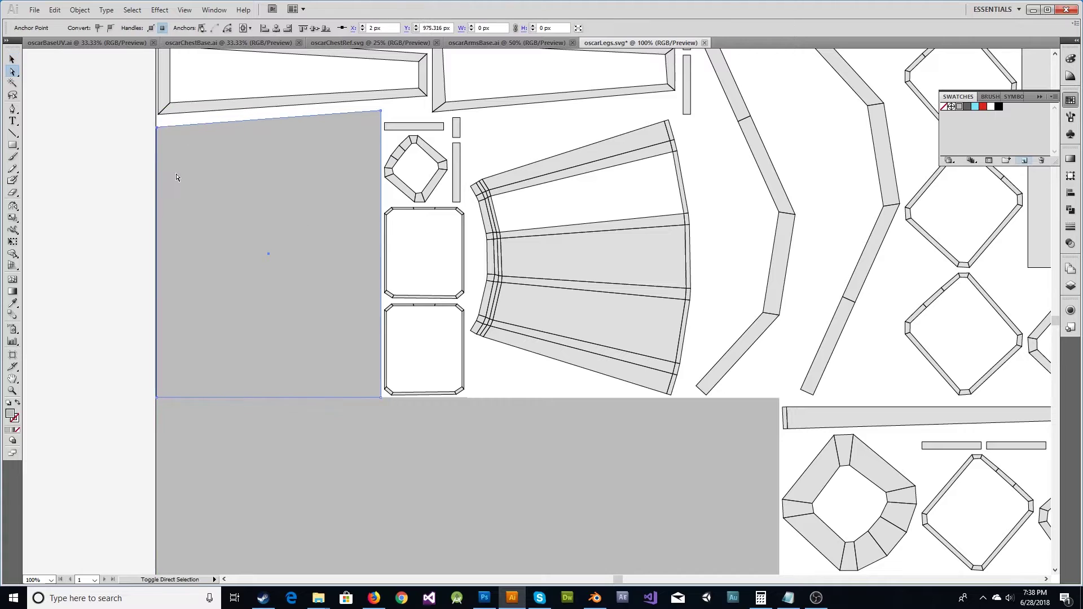
key(v)
scroll(162, 418, right, 3)
alt+drag(230, 256, 542, 256)
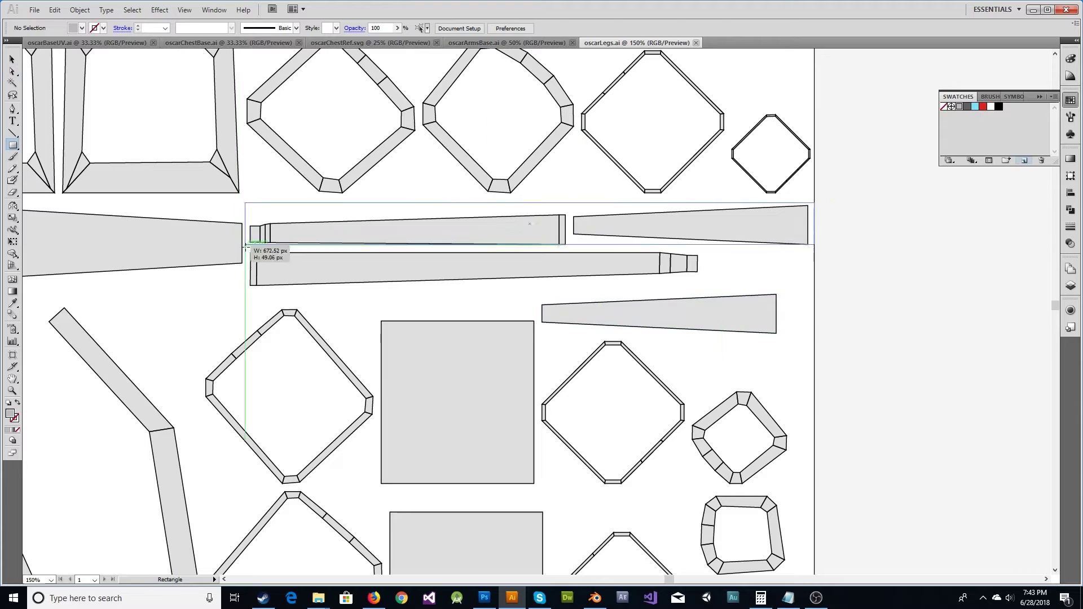
drag(246, 246, 248, 250)
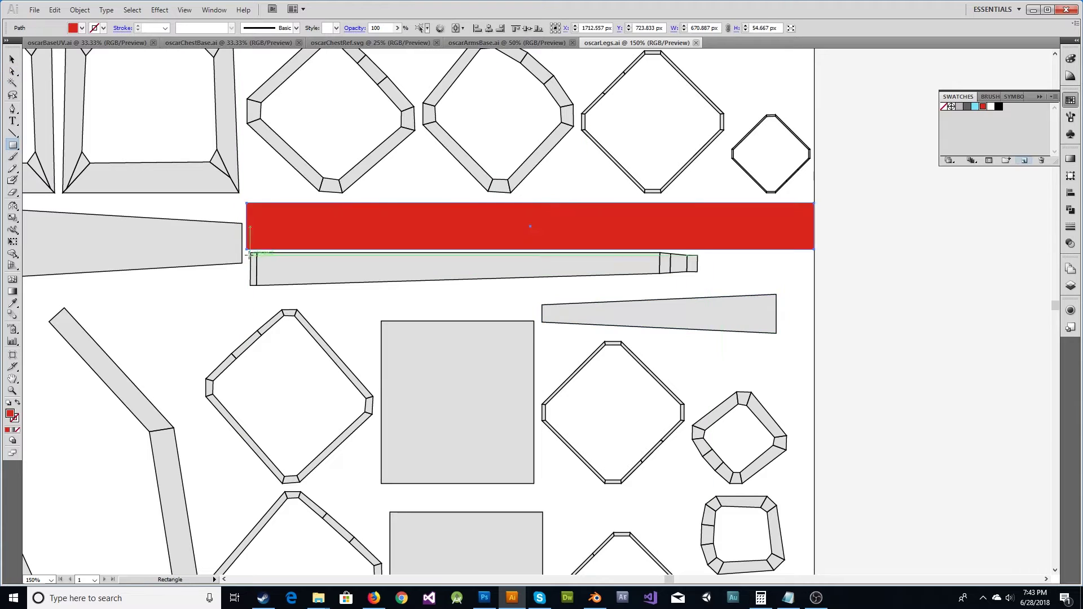
Step: Draw a block over the trapezoid piece and give it a white fill
key(ctrl+0)
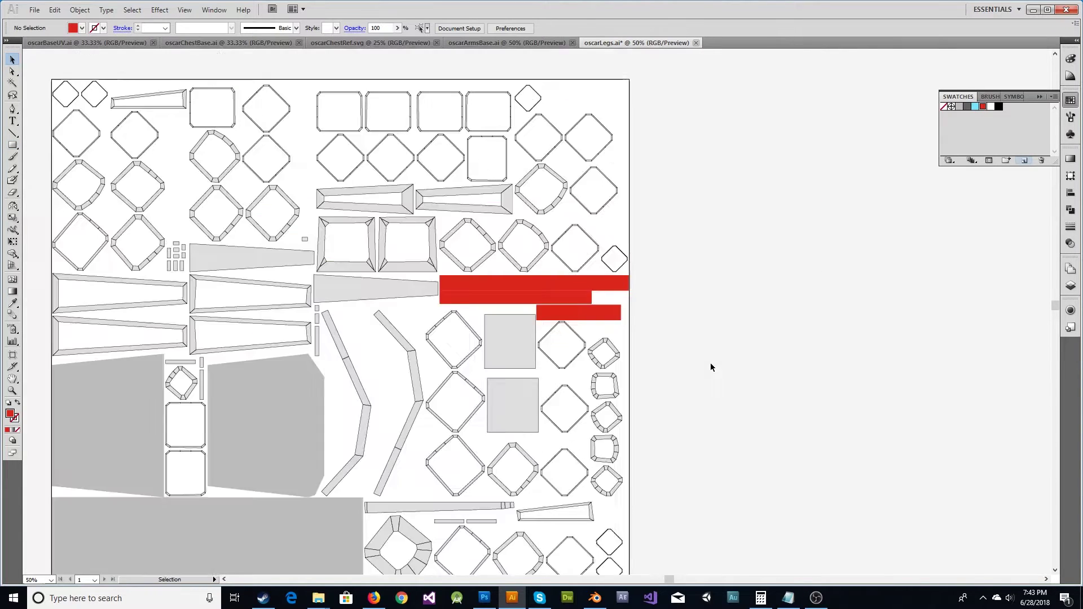
click(710, 368)
key(ctrl+1)
drag(151, 338, 355, 337)
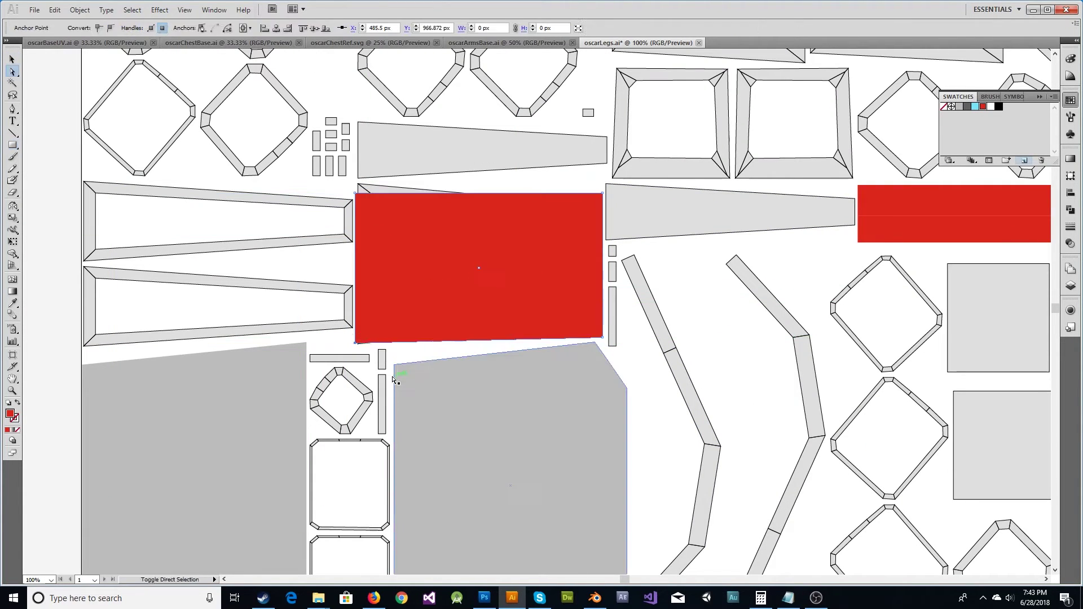
key(v)
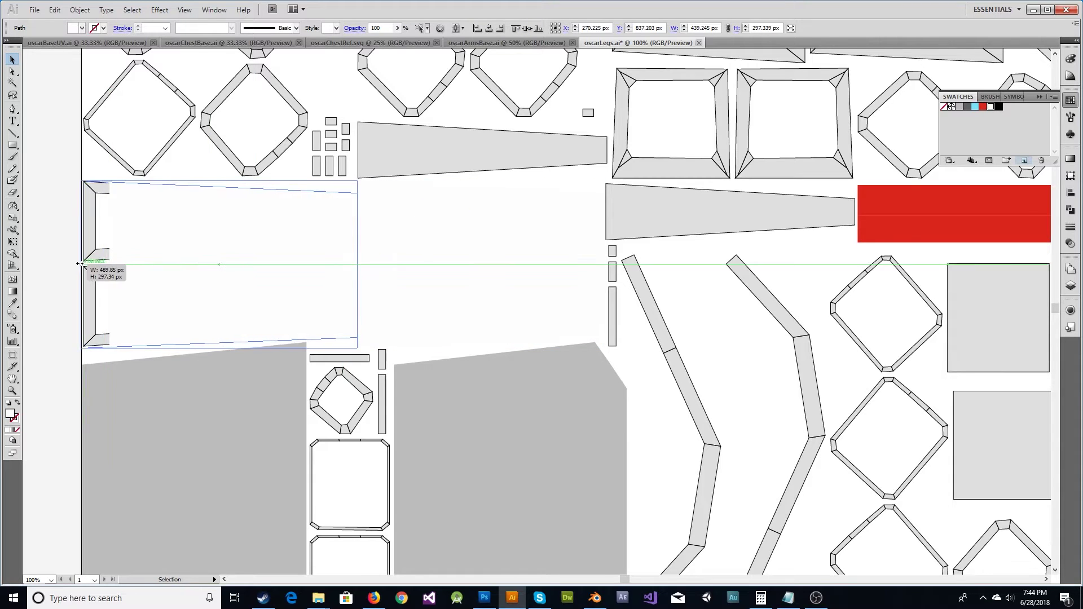
drag(80, 263, 82, 264)
Step: Zoom around the layout and add a cyan block
key(ctrl+plus)
key(ctrl+minus)
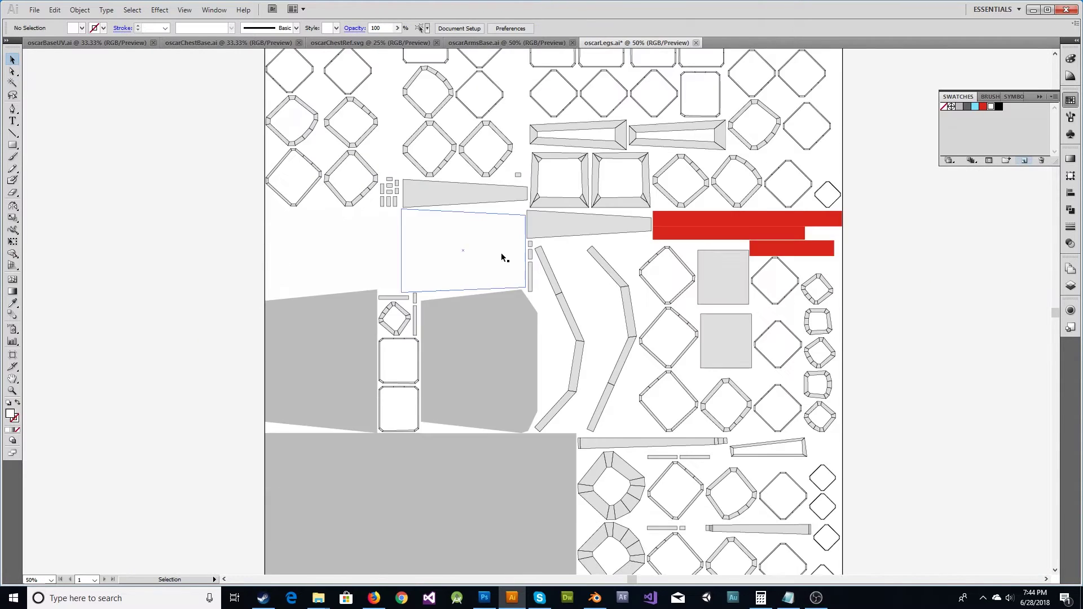
key(ctrl+plus)
key(m)
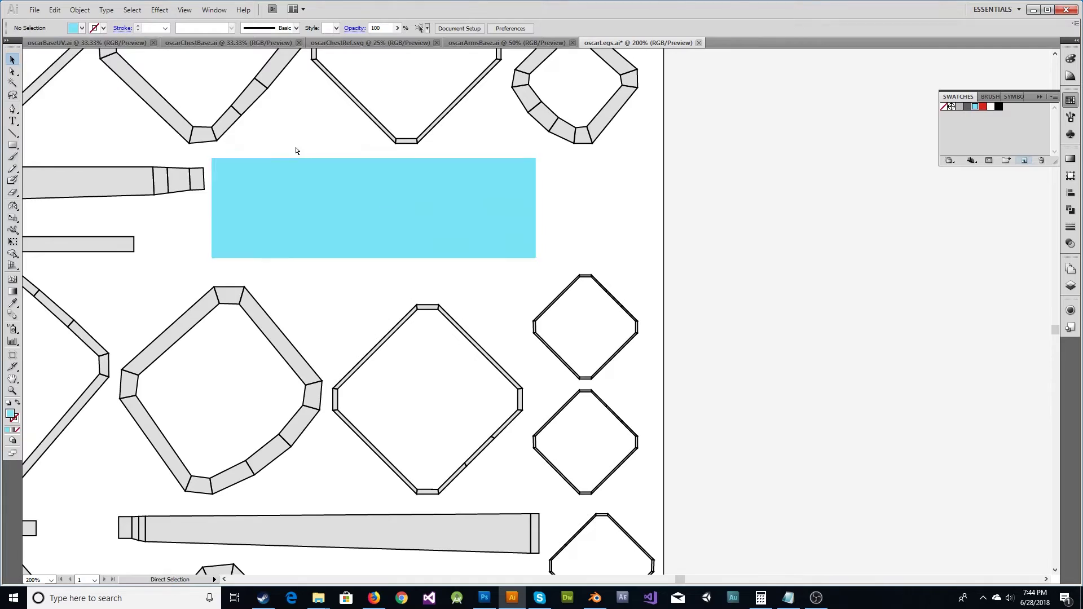
key(ctrl+minus)
key(ctrl+minus)
key(ctrl+minus)
key(ctrl+plus)
key(ctrl+plus)
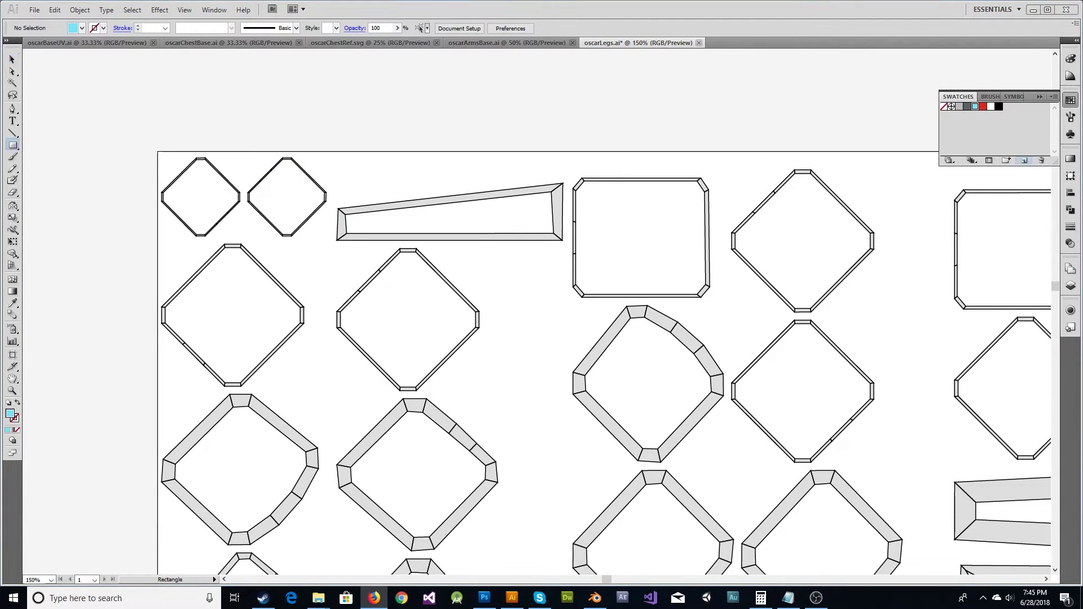
key(ctrl+minus)
key(ctrl+minus)
key(ctrl+minus)
key(ctrl+plus)
key(ctrl+plus)
key(m)
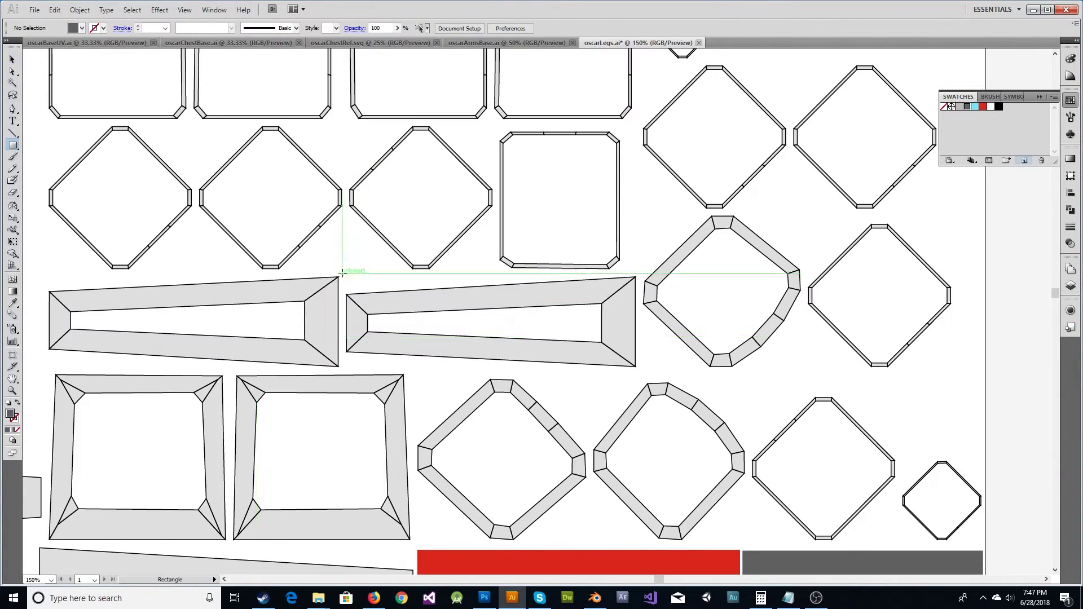
Step: Restore the deleted grey block and fit a dark grey block over the tapered piece
key(Delete)
key(ctrl+minus)
key(ctrl+minus)
key(ctrl+minus)
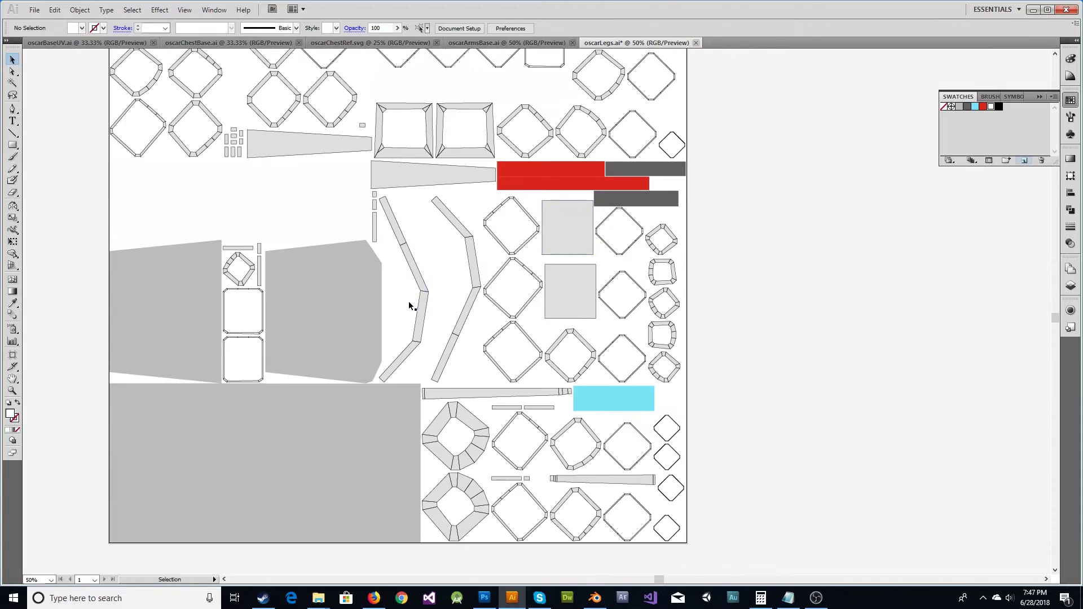
key(ctrl+plus)
key(ctrl+plus)
key(ctrl+z)
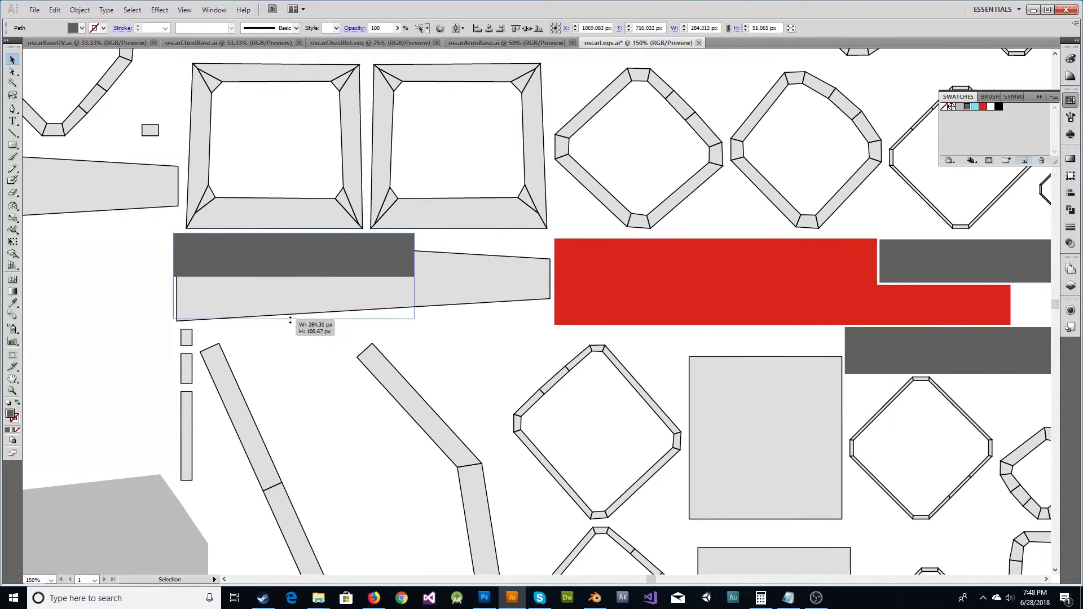
drag(292, 297, 239, 252)
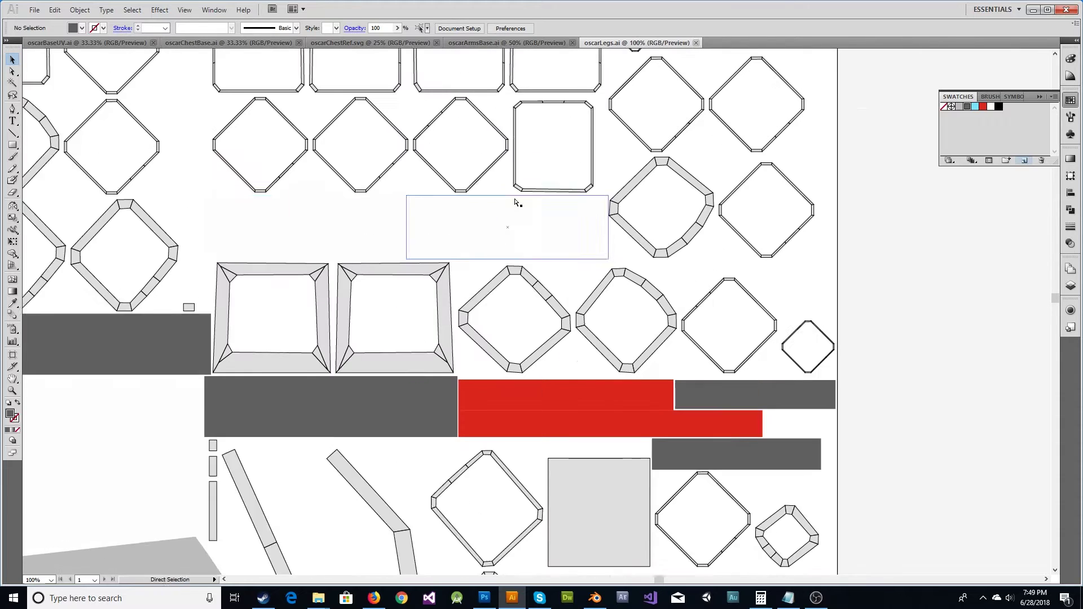
Step: Draw a black block, copy it up and left, and shorten the copy's height
key(m)
drag(540, 262, 634, 163)
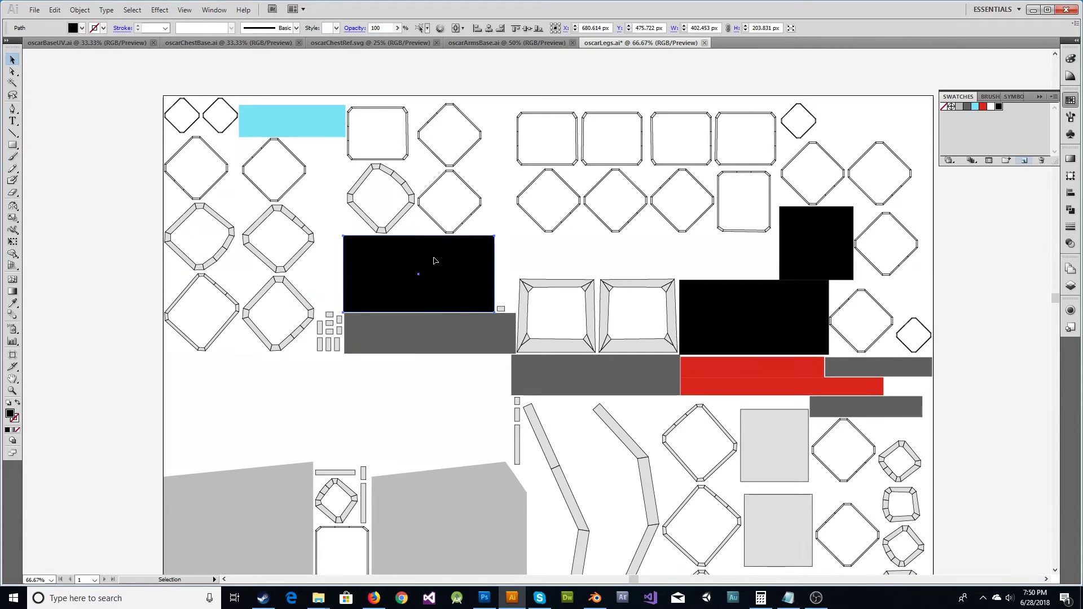
drag(435, 260, 259, 224)
key(ctrl+plus)
key(ctrl+plus)
key(ctrl+plus)
drag(346, 378, 340, 359)
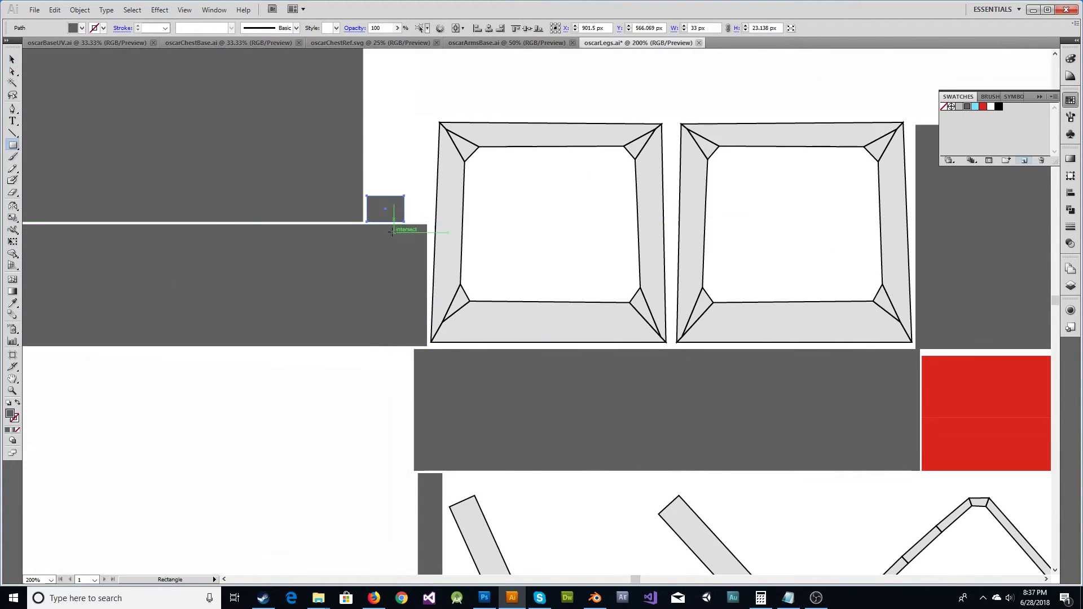
Step: Draw a rectangle block over the long tapered strip of the leg layout
key(ctrl+minus)
key(ctrl+minus)
key(m)
key(ctrl+plus)
key(ctrl+plus)
key(ctrl+plus)
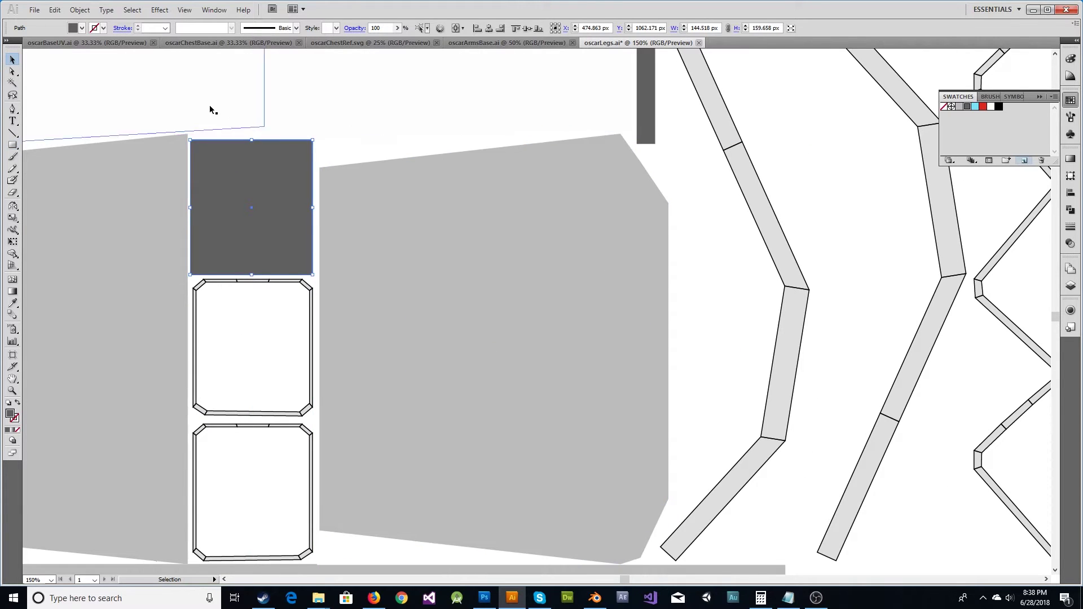
key(ctrl+minus)
key(ctrl+minus)
key(ctrl+plus)
key(ctrl+plus)
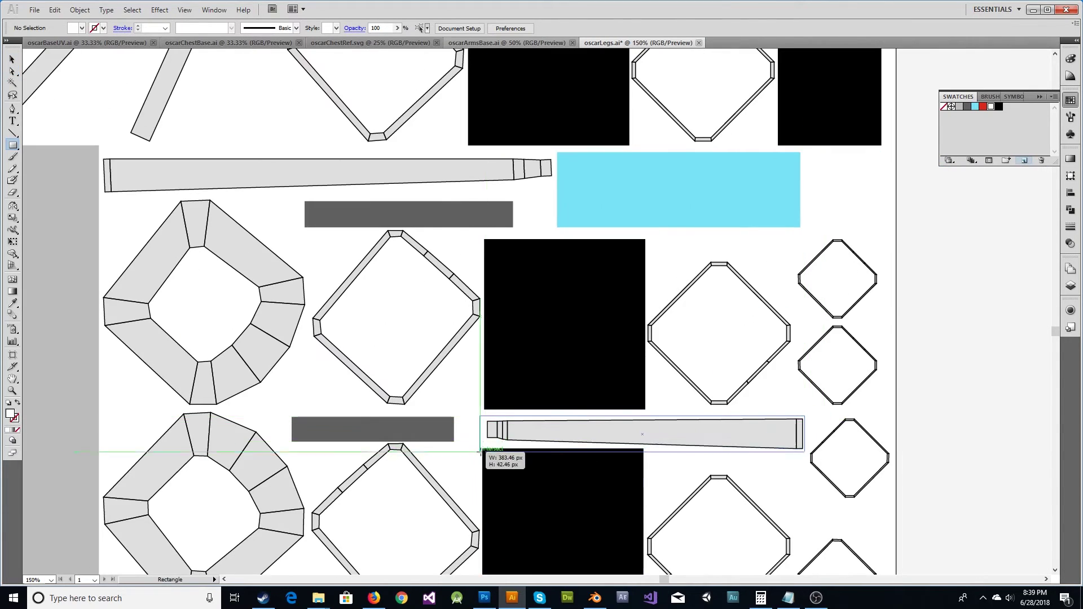
drag(481, 450, 483, 449)
key(ctrl+plus)
key(ctrl+plus)
Step: Add a red block over a square piece of the layout
key(v)
key(ctrl+minus)
key(ctrl+minus)
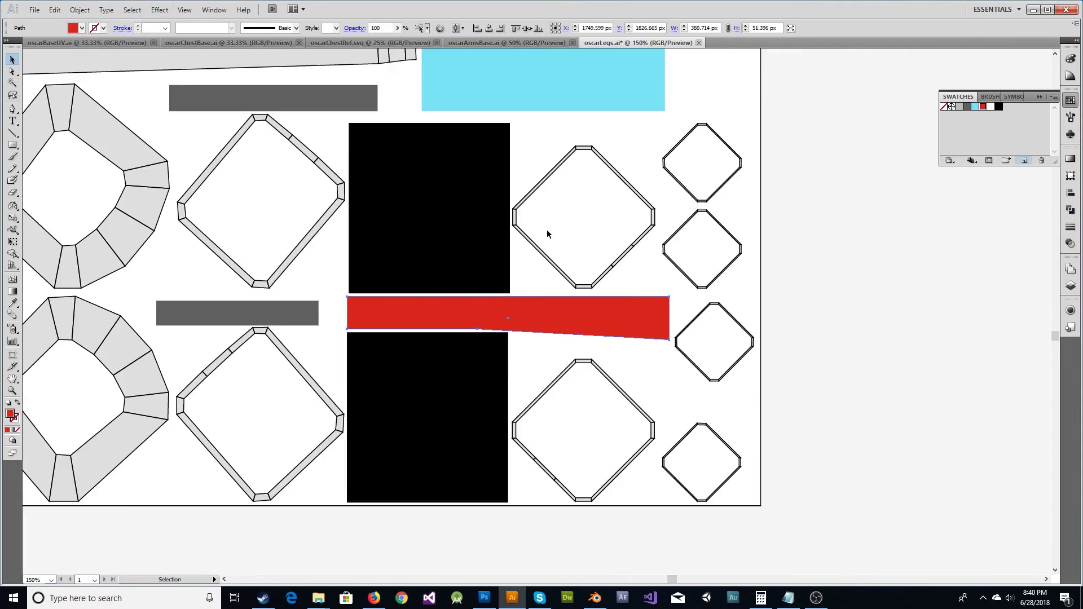
key(ctrl+plus)
Step: Place the grey copy below the other grey block
key(ctrl+plus)
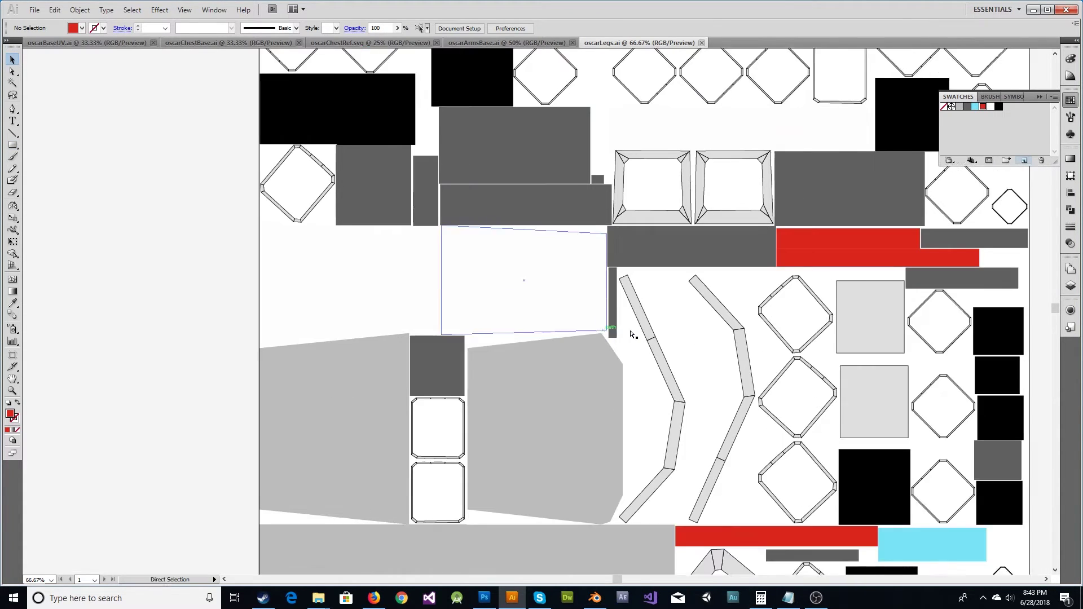
scroll(632, 334, down, 1)
scroll(626, 299, right, 3)
drag(644, 317, 644, 317)
key(v)
key(ctrl+plus)
key(ctrl+plus)
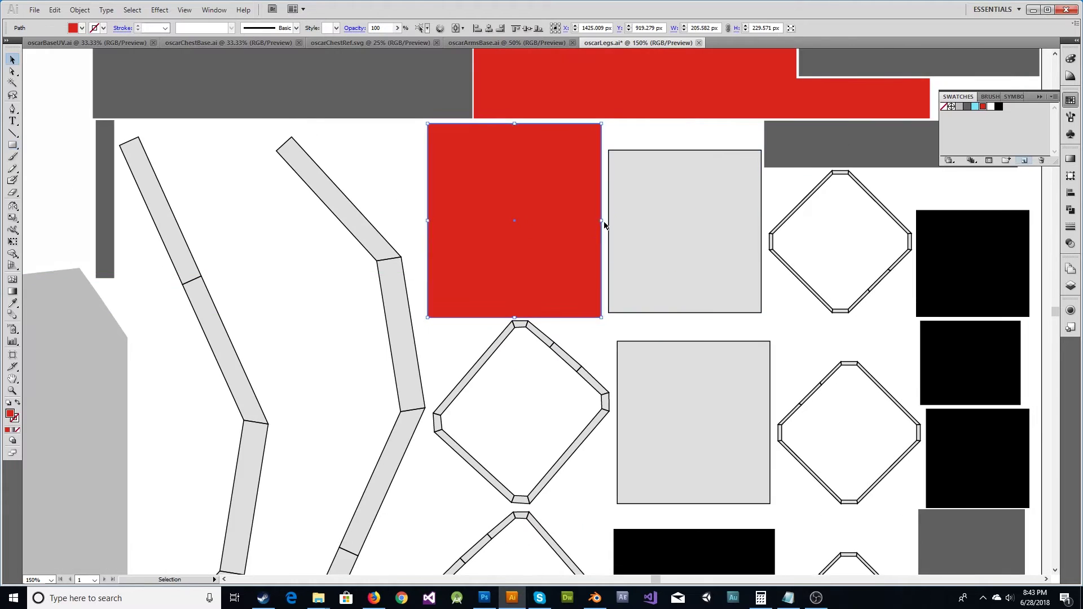
scroll(570, 284, down, 3)
drag(427, 99, 433, 294)
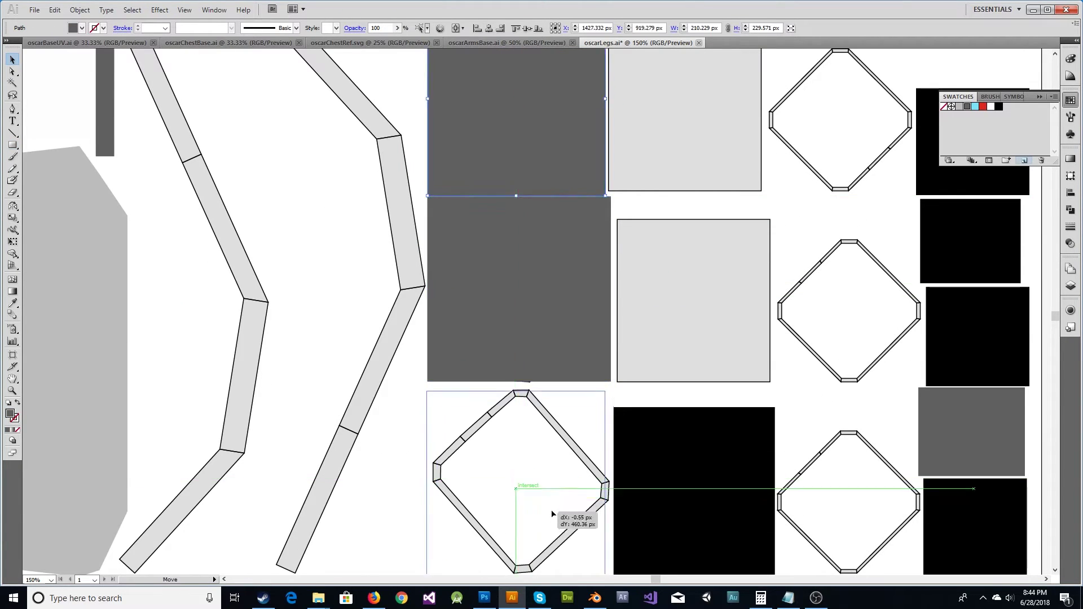
drag(552, 522, 515, 531)
key(ctrl+minus)
key(ctrl+minus)
key(ctrl+minus)
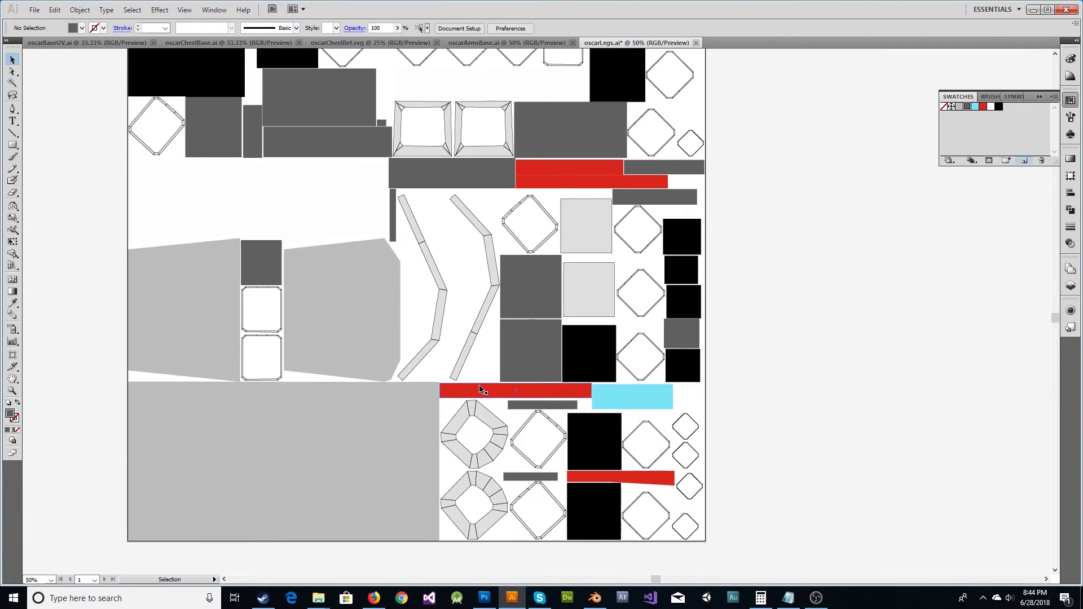
scroll(481, 389, down, 1)
key(ctrl+plus)
key(ctrl+plus)
key(ctrl+plus)
Step: Nudge the black rectangle up and left beside the grey rectangle
click(616, 311)
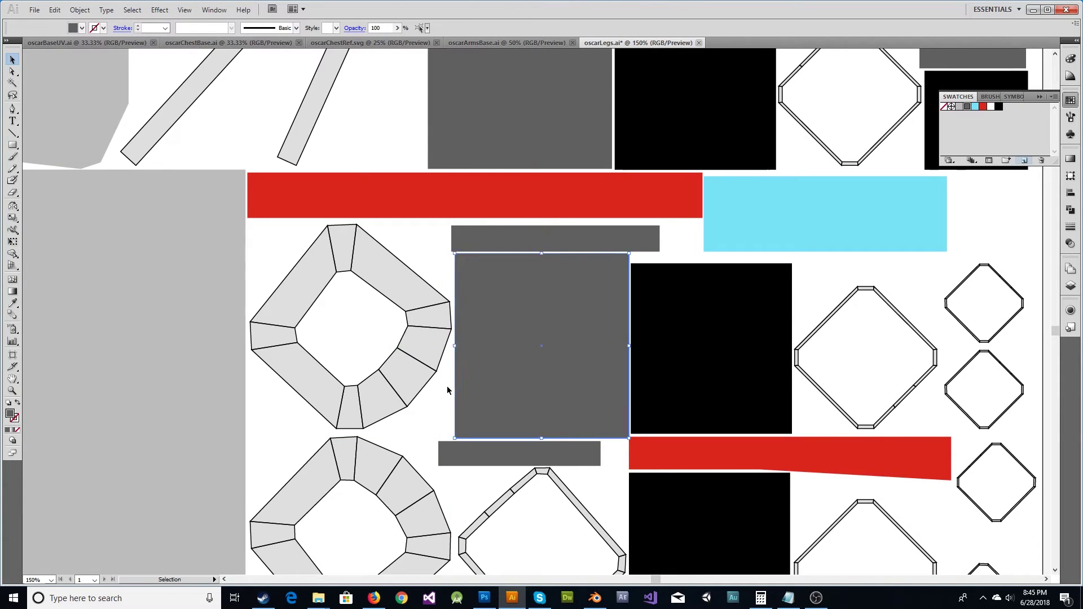
key(ctrl+minus)
key(ctrl+minus)
key(ctrl+minus)
key(ctrl+plus)
key(ctrl+plus)
key(ctrl+plus)
key(ctrl+plus)
mouse_move(499, 329)
mouse_down()
mouse_move(444, 300)
mouse_move(457, 293)
mouse_up()
click(319, 314)
Step: Set the black block directly above the grey block, flush against its neighbour
key(ctrl+minus)
key(ctrl+minus)
key(ctrl+minus)
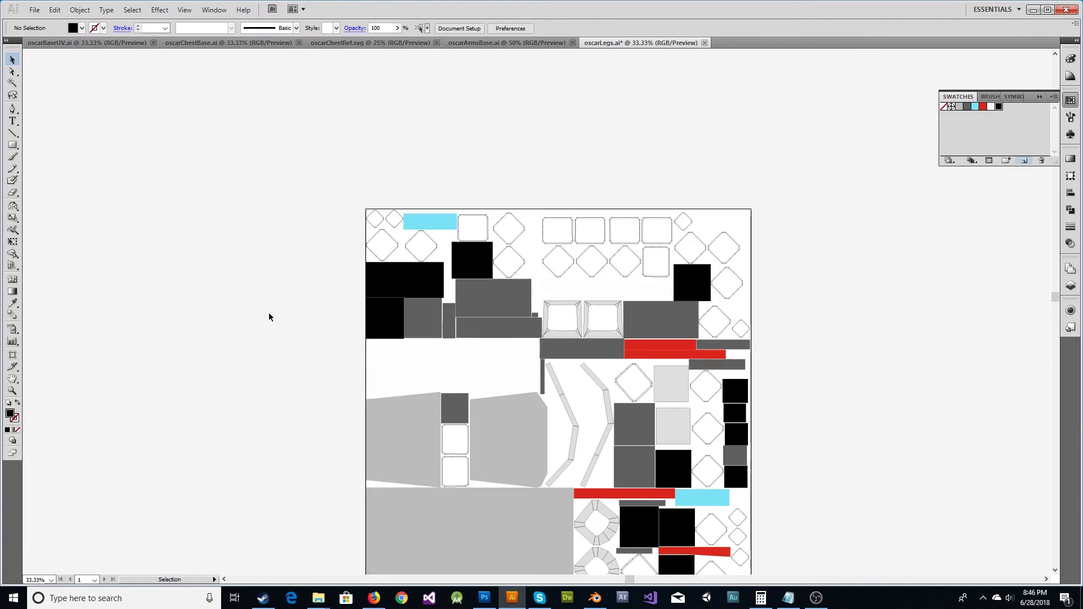
scroll(270, 317, down, 3)
click(542, 310)
key(ctrl+plus)
key(ctrl+plus)
key(ctrl+plus)
drag(412, 212, 396, 382)
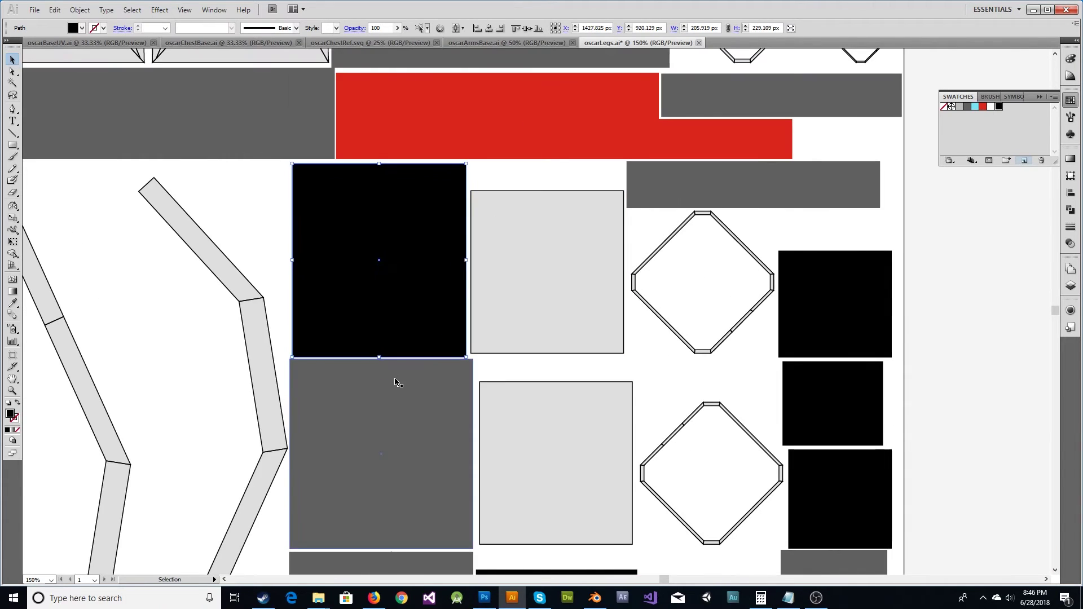
key(ctrl+plus)
key(ctrl+plus)
key(shift+Right)
key(shift+Right)
key(shift+Right)
click(421, 130)
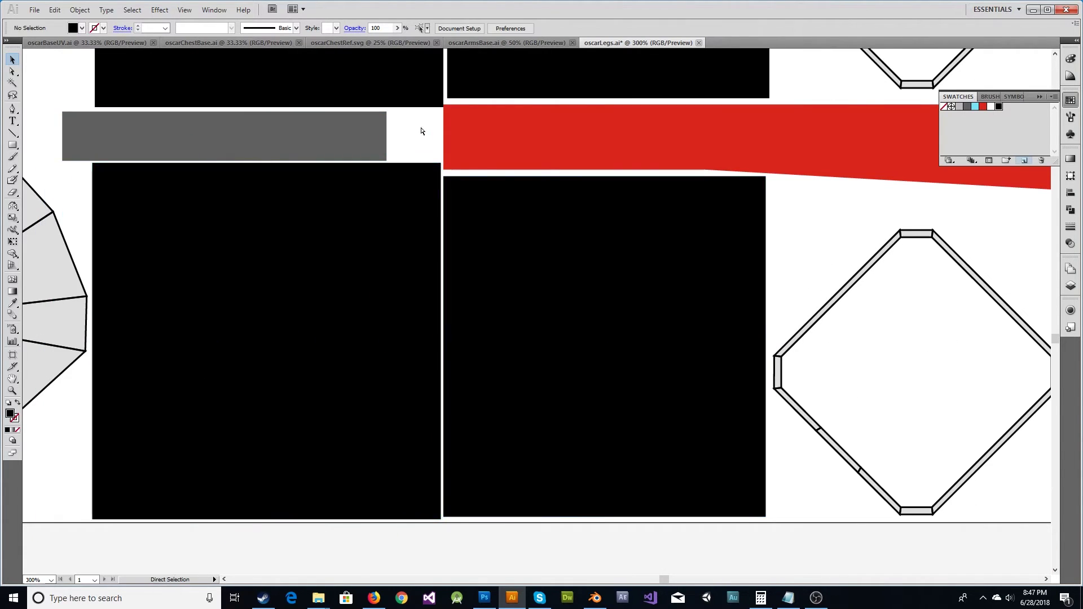
Step: Select and check the small grey bar among the lower blocks
key(ctrl+minus)
click(446, 402)
scroll(473, 308, down, 3)
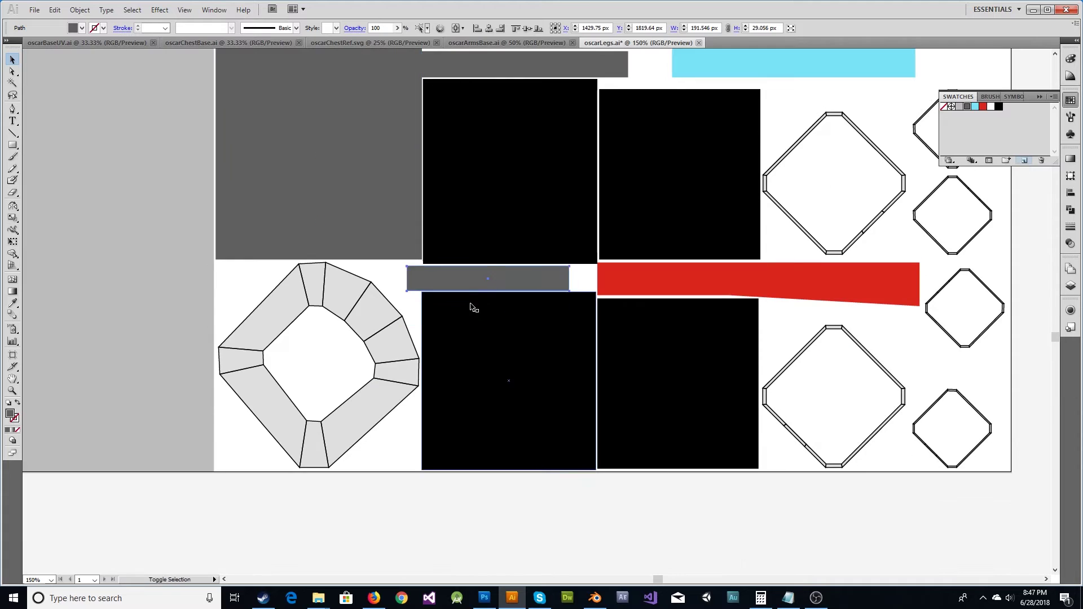
click(664, 53)
scroll(507, 226, down, 3)
Step: Draw a cyan block over the top-left diamonds and fit it under the cyan bar
scroll(401, 228, up, 3)
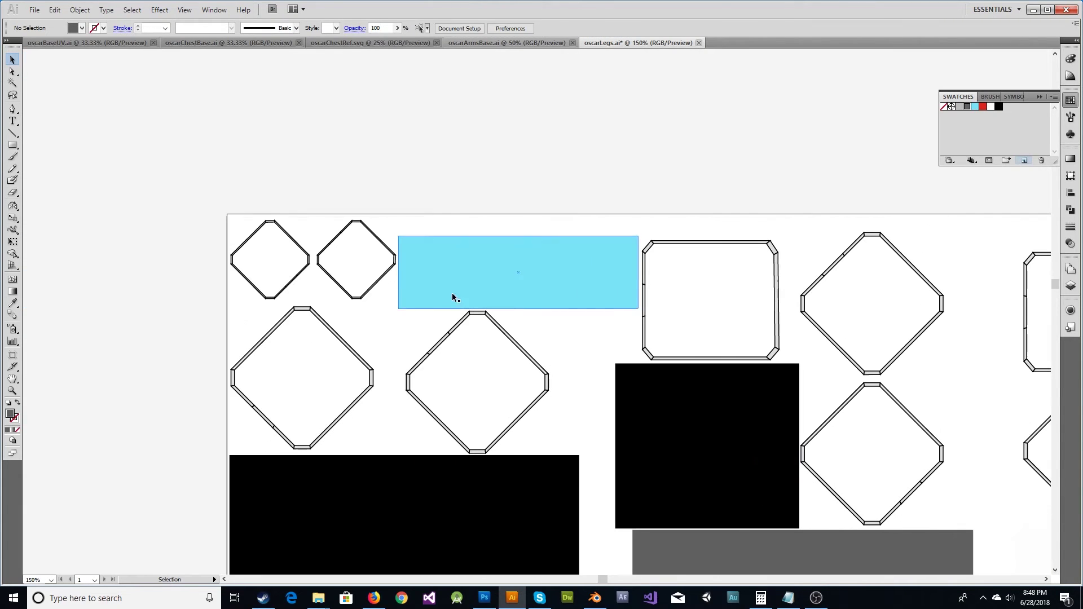
mouse_move(335, 274)
mouse_down()
mouse_move(292, 269)
mouse_move(314, 354)
mouse_up()
drag(341, 299, 525, 302)
scroll(455, 140, up, 2)
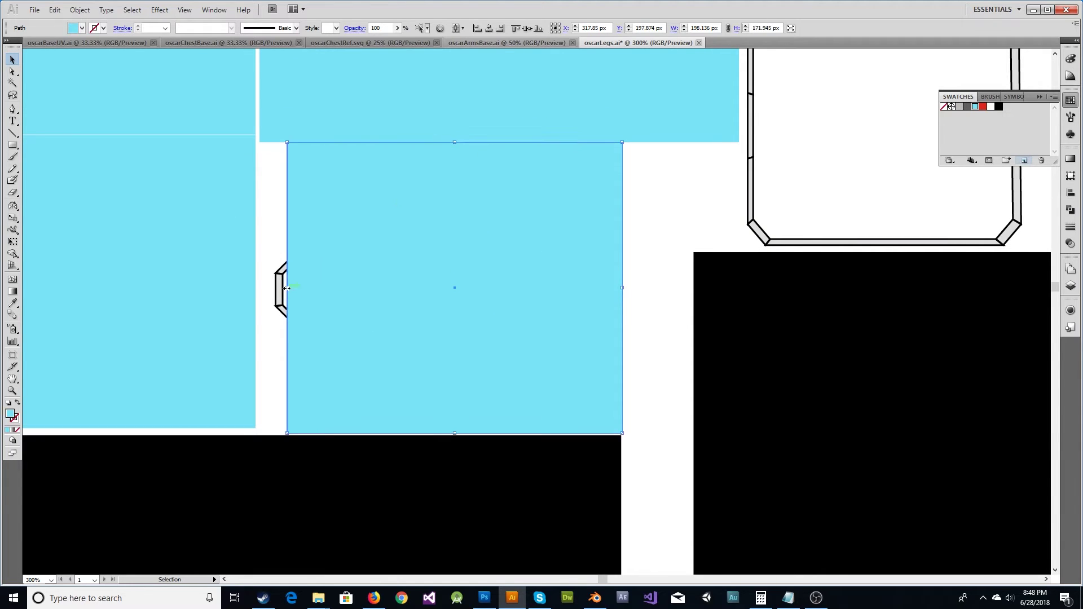
drag(287, 289, 258, 288)
scroll(597, 288, down, 3)
scroll(597, 288, up, 2)
drag(617, 181, 602, 159)
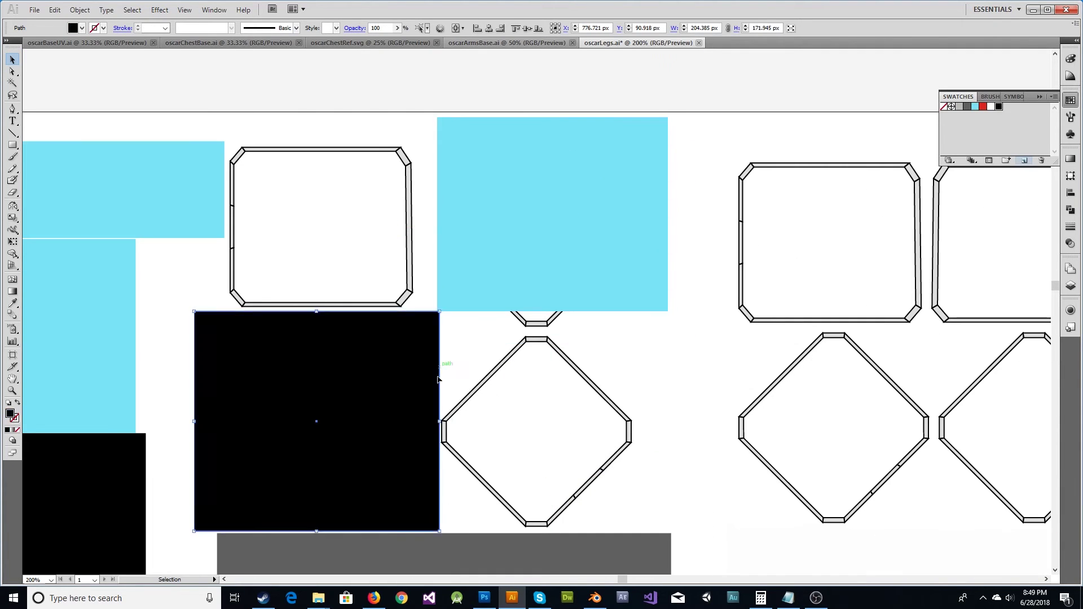
drag(544, 265, 544, 274)
Step: Draw another cyan block over the top-edge diamonds
key(m)
drag(435, 133, 225, 310)
scroll(112, 155, right, 5)
mouse_move(112, 155)
mouse_down()
mouse_move(918, 327)
mouse_move(117, 536)
mouse_up()
key(v)
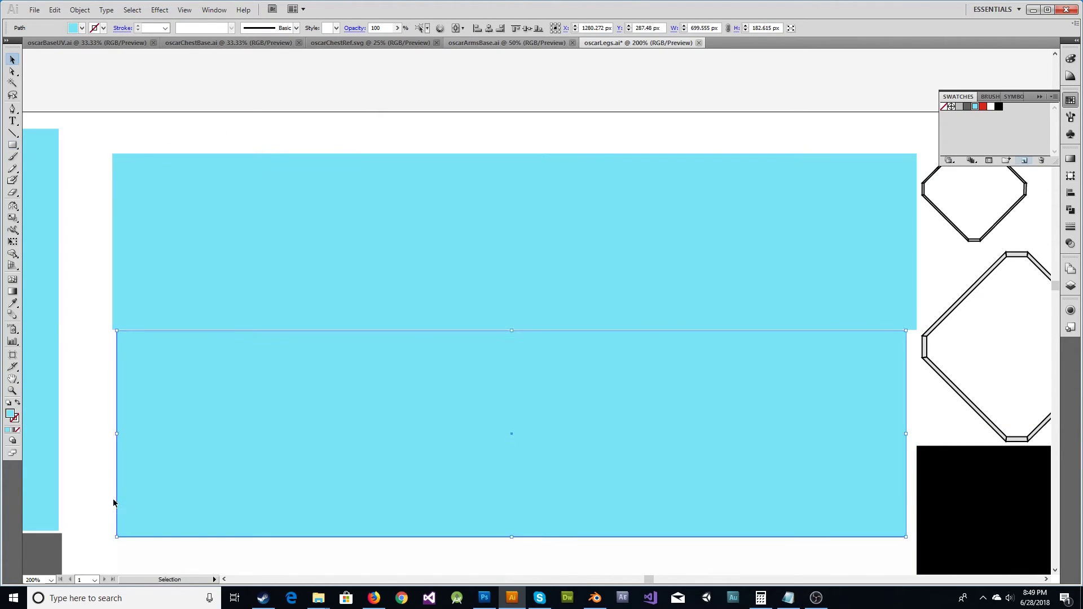
scroll(116, 502, down, 3)
scroll(859, 519, down, 3)
scroll(331, 202, up, 3)
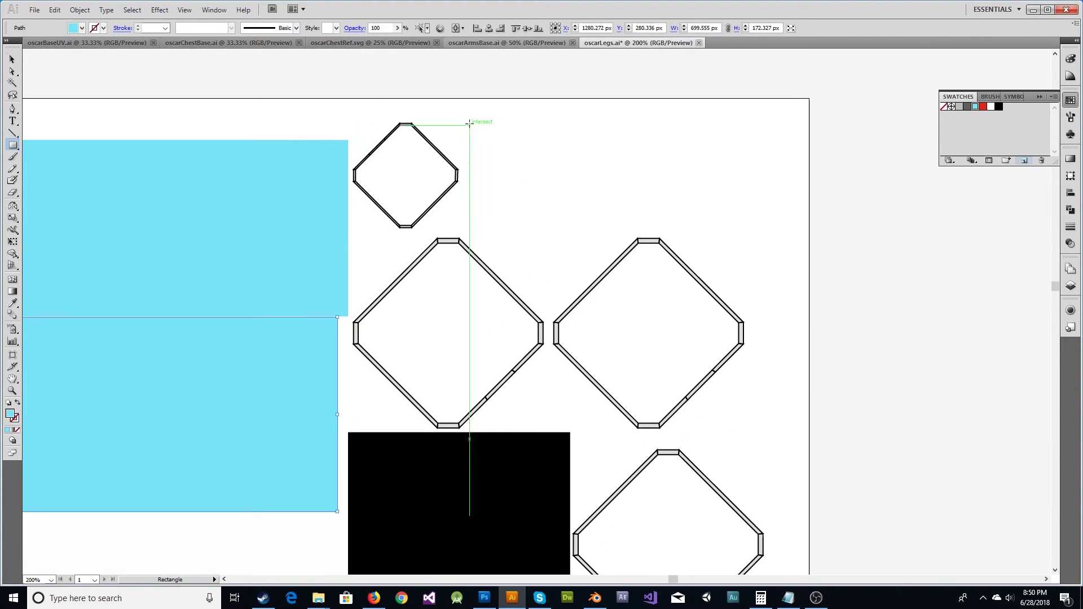
Step: Draw a cyan block over a diamond and move the black block down
drag(763, 234, 549, 414)
key(v)
scroll(548, 414, down, 2)
drag(478, 395, 478, 429)
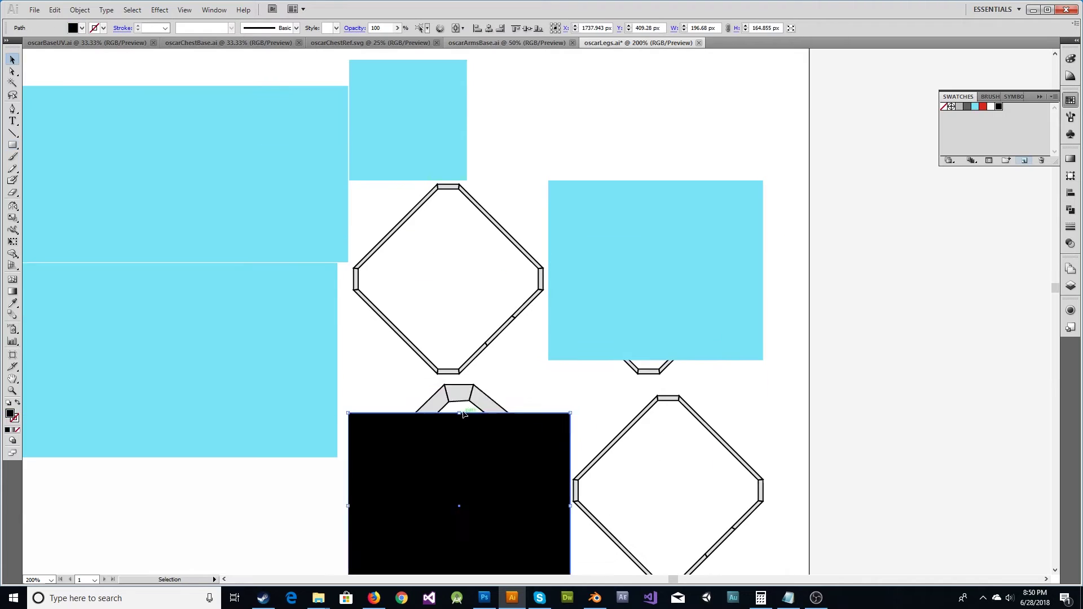
drag(658, 376, 658, 378)
drag(763, 279, 750, 300)
drag(649, 278, 451, 278)
Step: Reposition the cyan block over the right-edge diamond
scroll(554, 293, down, 5)
mouse_move(548, 239)
mouse_down()
mouse_move(689, 282)
mouse_move(779, 338)
mouse_up()
scroll(631, 364, down, 5)
alt+scroll(500, 327, up, 2)
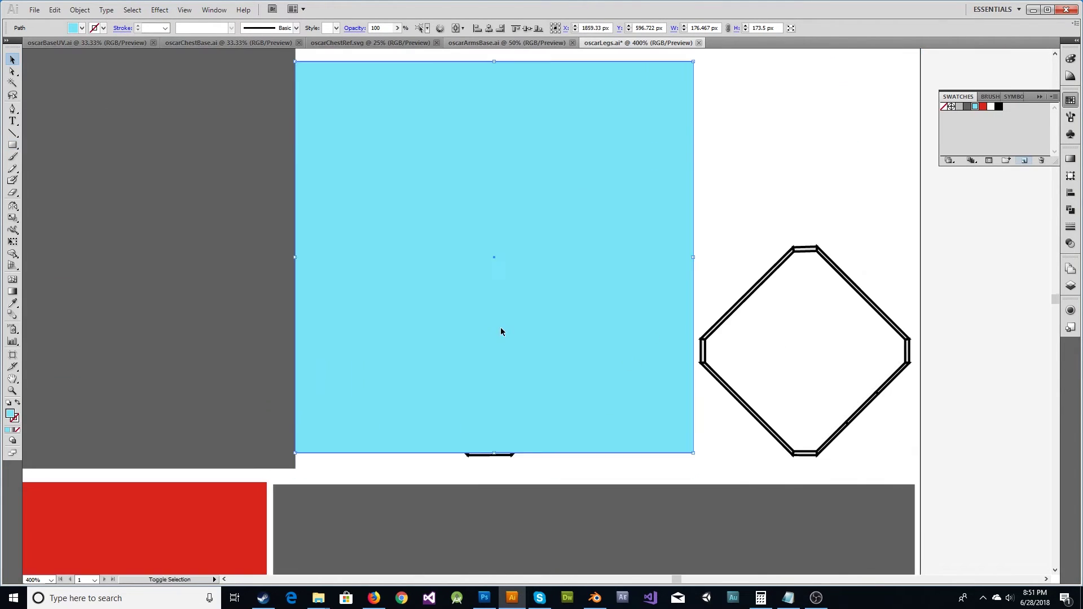
drag(474, 337, 471, 248)
alt+scroll(365, 273, down, 4)
alt+scroll(471, 248, up, 3)
drag(314, 283, 569, 201)
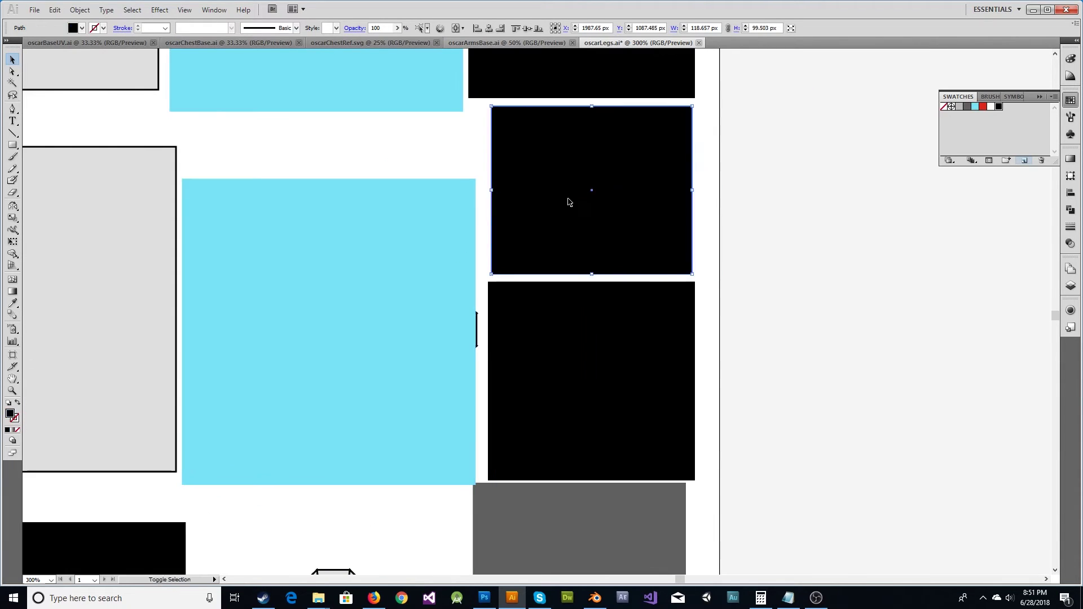
Step: Paste a copy of the cyan block and shift the grey rectangle slightly left
scroll(334, 404, down, 2)
scroll(334, 404, left, 3)
scroll(492, 106, down, 5)
key(ctrl+v)
click(600, 187)
scroll(344, 152, up, 5)
alt+scroll(278, 230, down, 1)
mouse_move(649, 345)
mouse_down()
mouse_move(608, 341)
mouse_move(608, 266)
mouse_up()
Step: Place the cyan square over the lower octagon
click(711, 200)
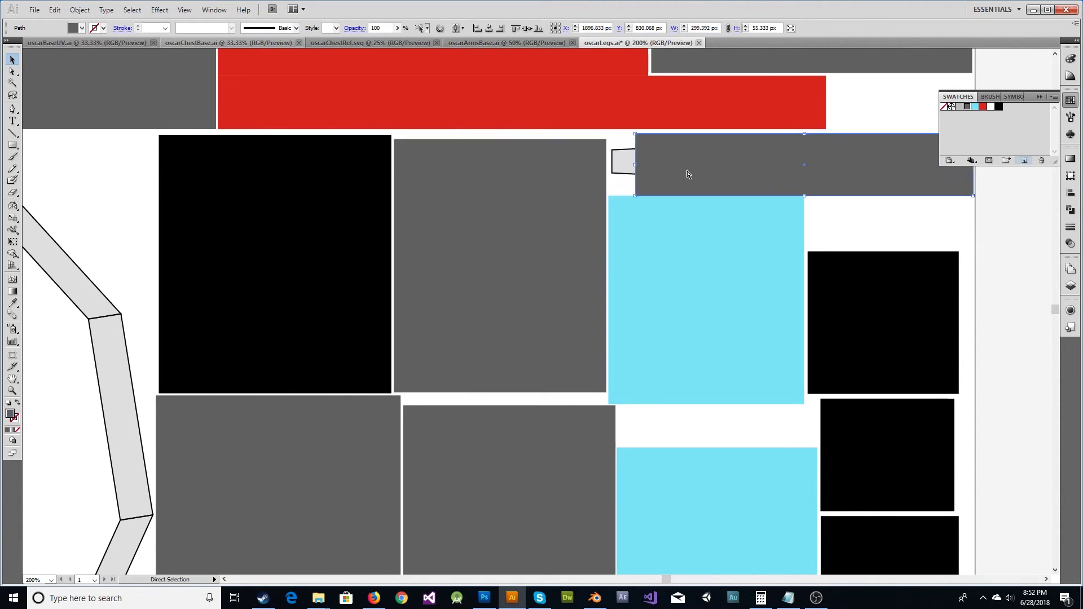
alt+scroll(549, 285, down, 3)
alt+scroll(549, 286, up, 3)
mouse_move(551, 210)
mouse_down()
mouse_move(557, 309)
mouse_move(528, 555)
mouse_up()
scroll(507, 403, down, 3)
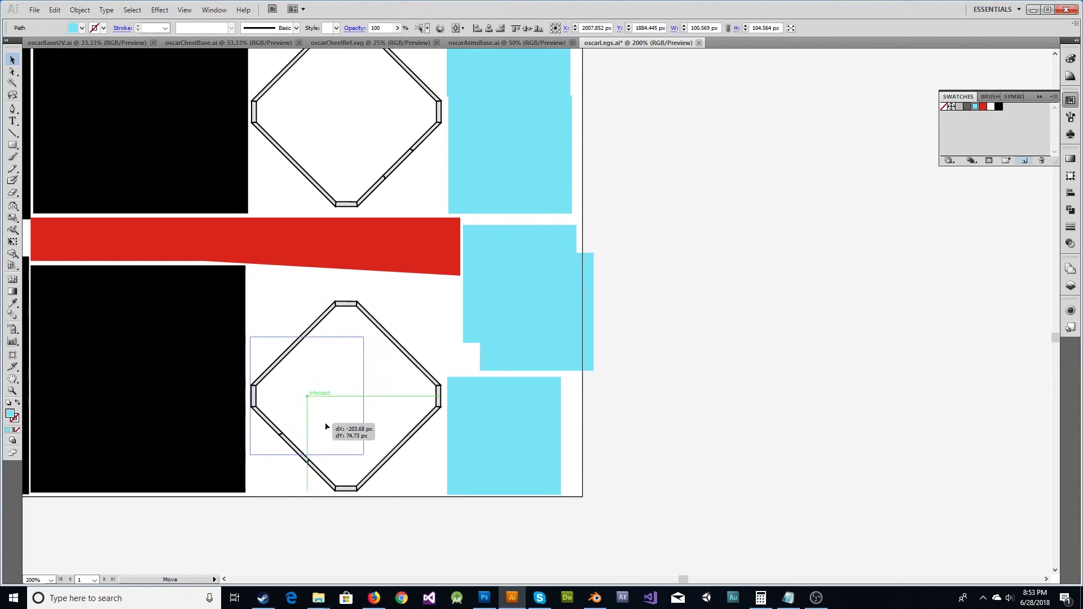
drag(326, 427, 443, 491)
scroll(387, 231, down, 5)
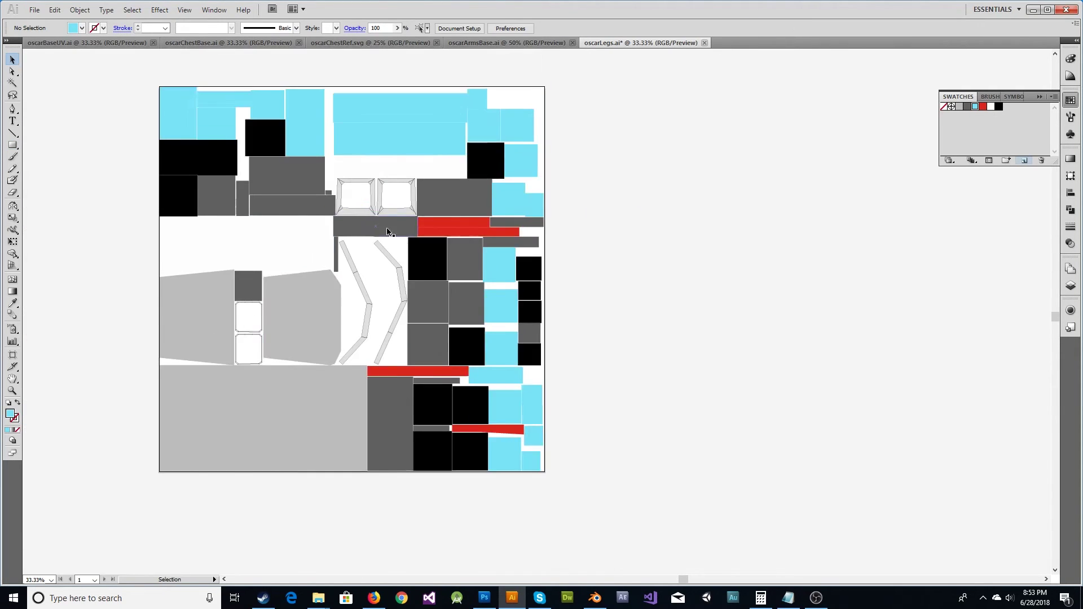
Step: Cover the small outlined boxes and octagons with a resized cyan block
alt+scroll(387, 232, up, 3)
alt+scroll(400, 320, up, 3)
drag(400, 320, 368, 471)
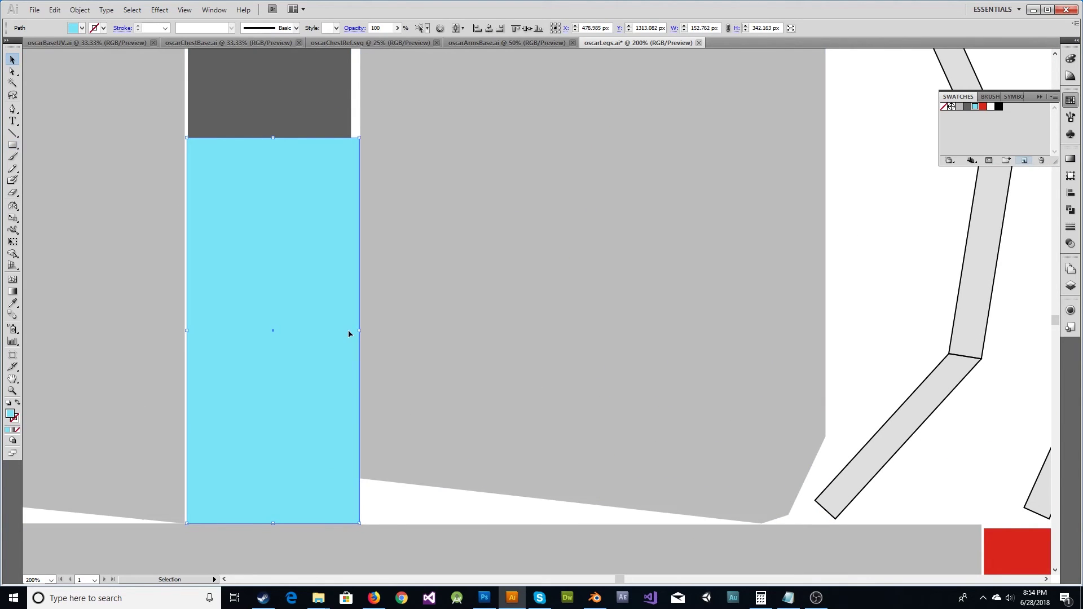
alt+scroll(395, 395, down, 2)
scroll(370, 275, up, 3)
drag(298, 151, 544, 266)
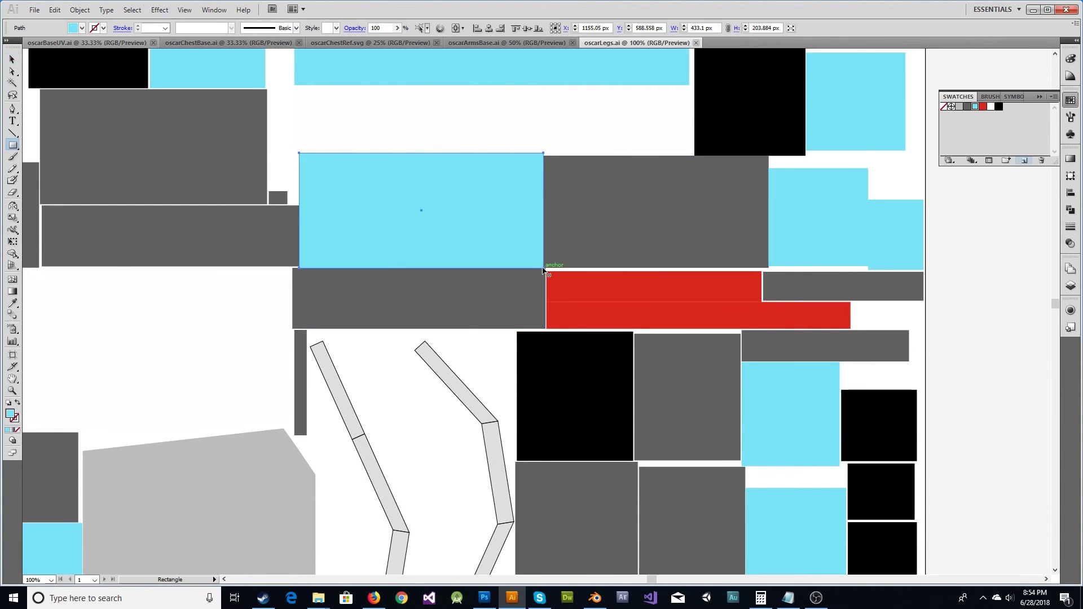
alt+scroll(546, 190, up, 2)
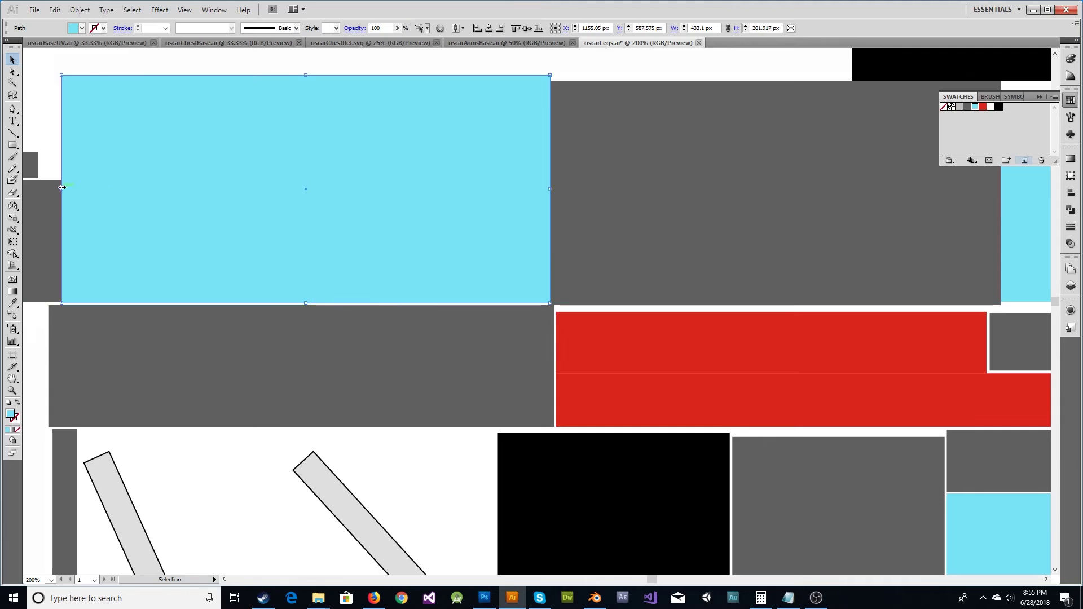
key(ctrl+shift+a)
key(ctrl+0)
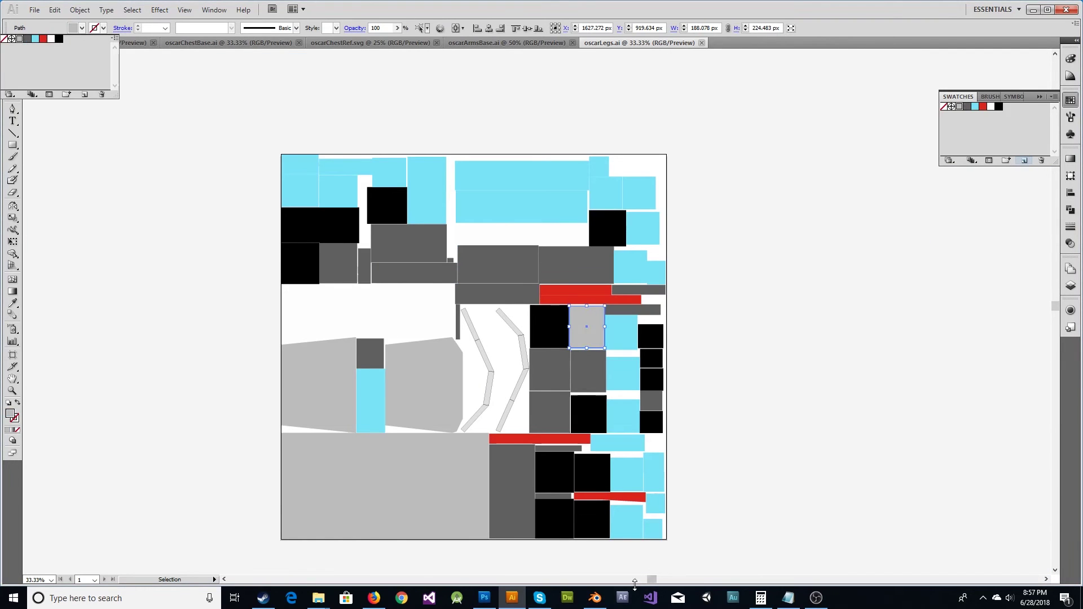
Step: Draw a light grey block over the middle leg strip
alt+scroll(537, 387, up, 3)
key(m)
drag(410, 526, 409, 527)
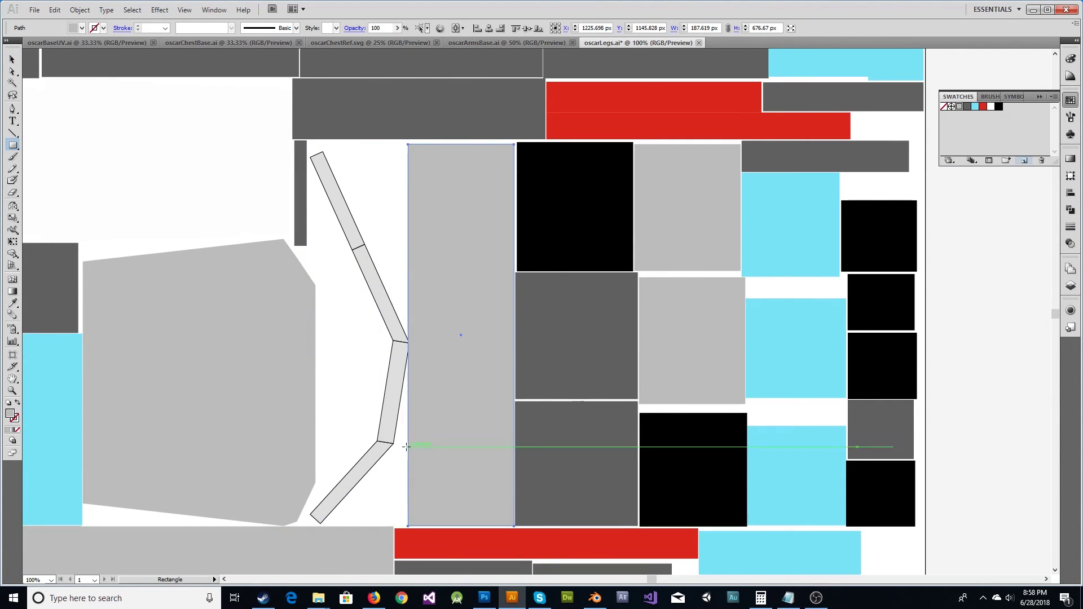
alt+scroll(351, 286, up, 1)
Step: Add a Pen tool shape over a thin strip and adjust its anchor points
key(p)
alt+scroll(440, 353, down, 1)
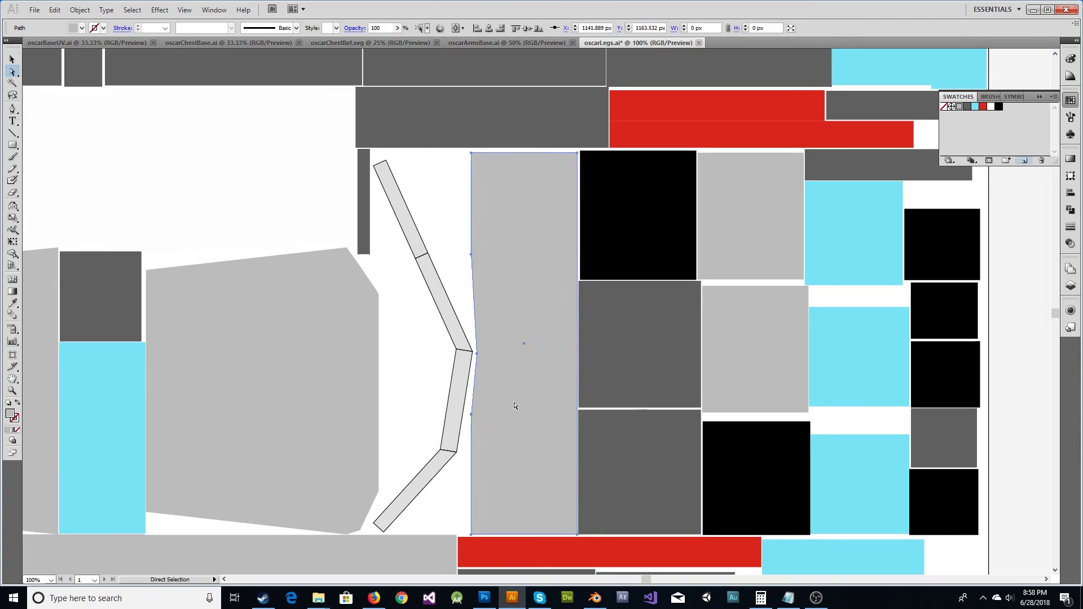
alt+scroll(418, 357, up, 2)
scroll(384, 427, down, 3)
key(a)
drag(302, 285, 248, 254)
scroll(198, 85, up, 4)
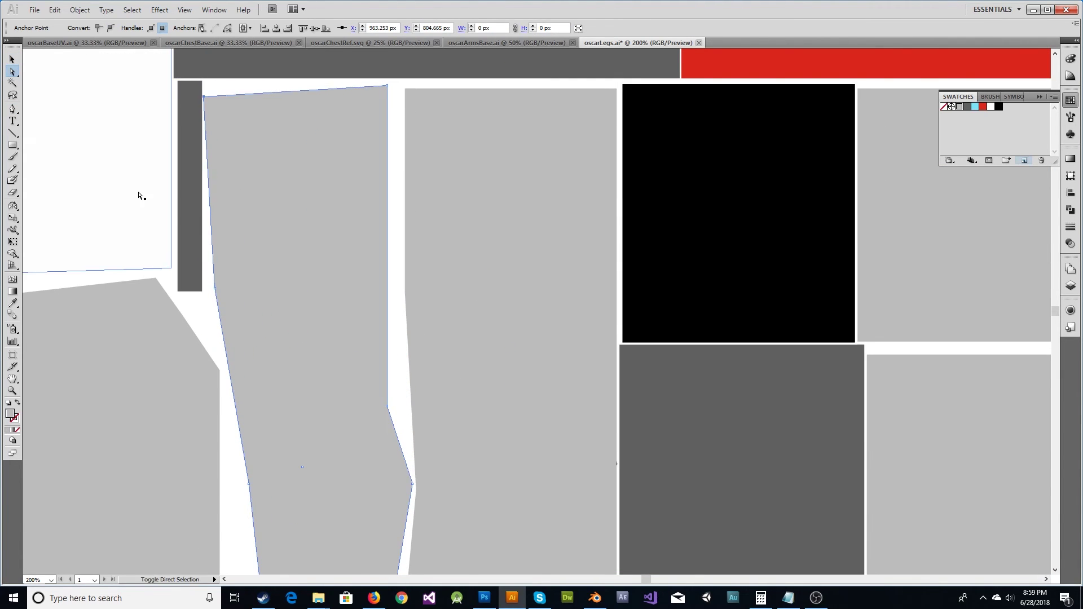
Step: Save the finished leg layout file
key(ctrl+0)
key(ctrl+shift+s)
click(484, 598)
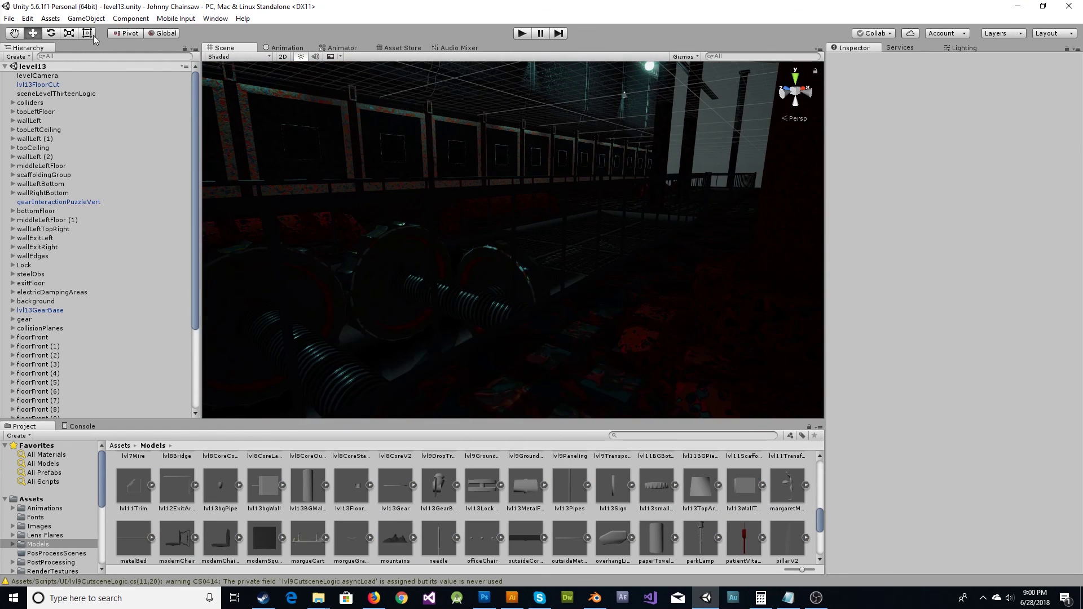
Step: Save the camera-only scene as level14 in the Assets/Scenes folder
scroll(56, 497, down, 3)
click(38, 509)
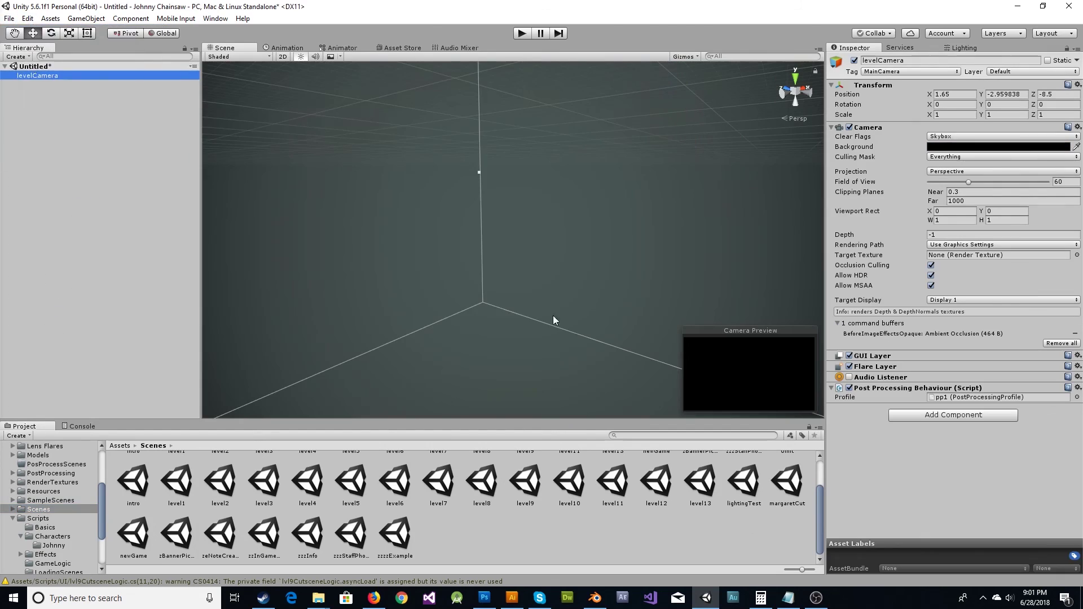
key(ctrl+shift+s)
double_click(136, 226)
text(level14)
key(Return)
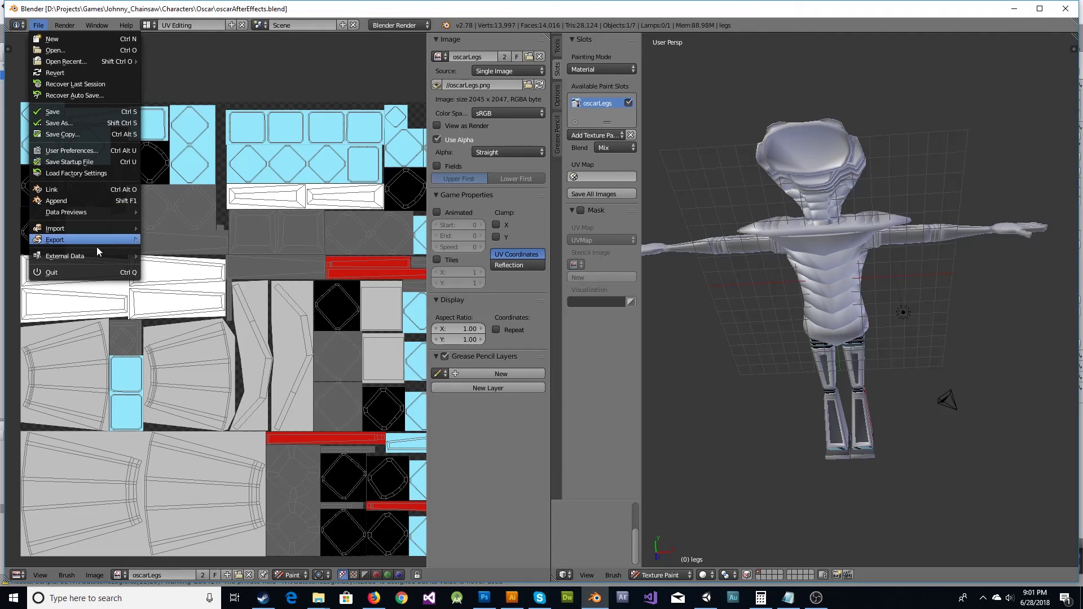